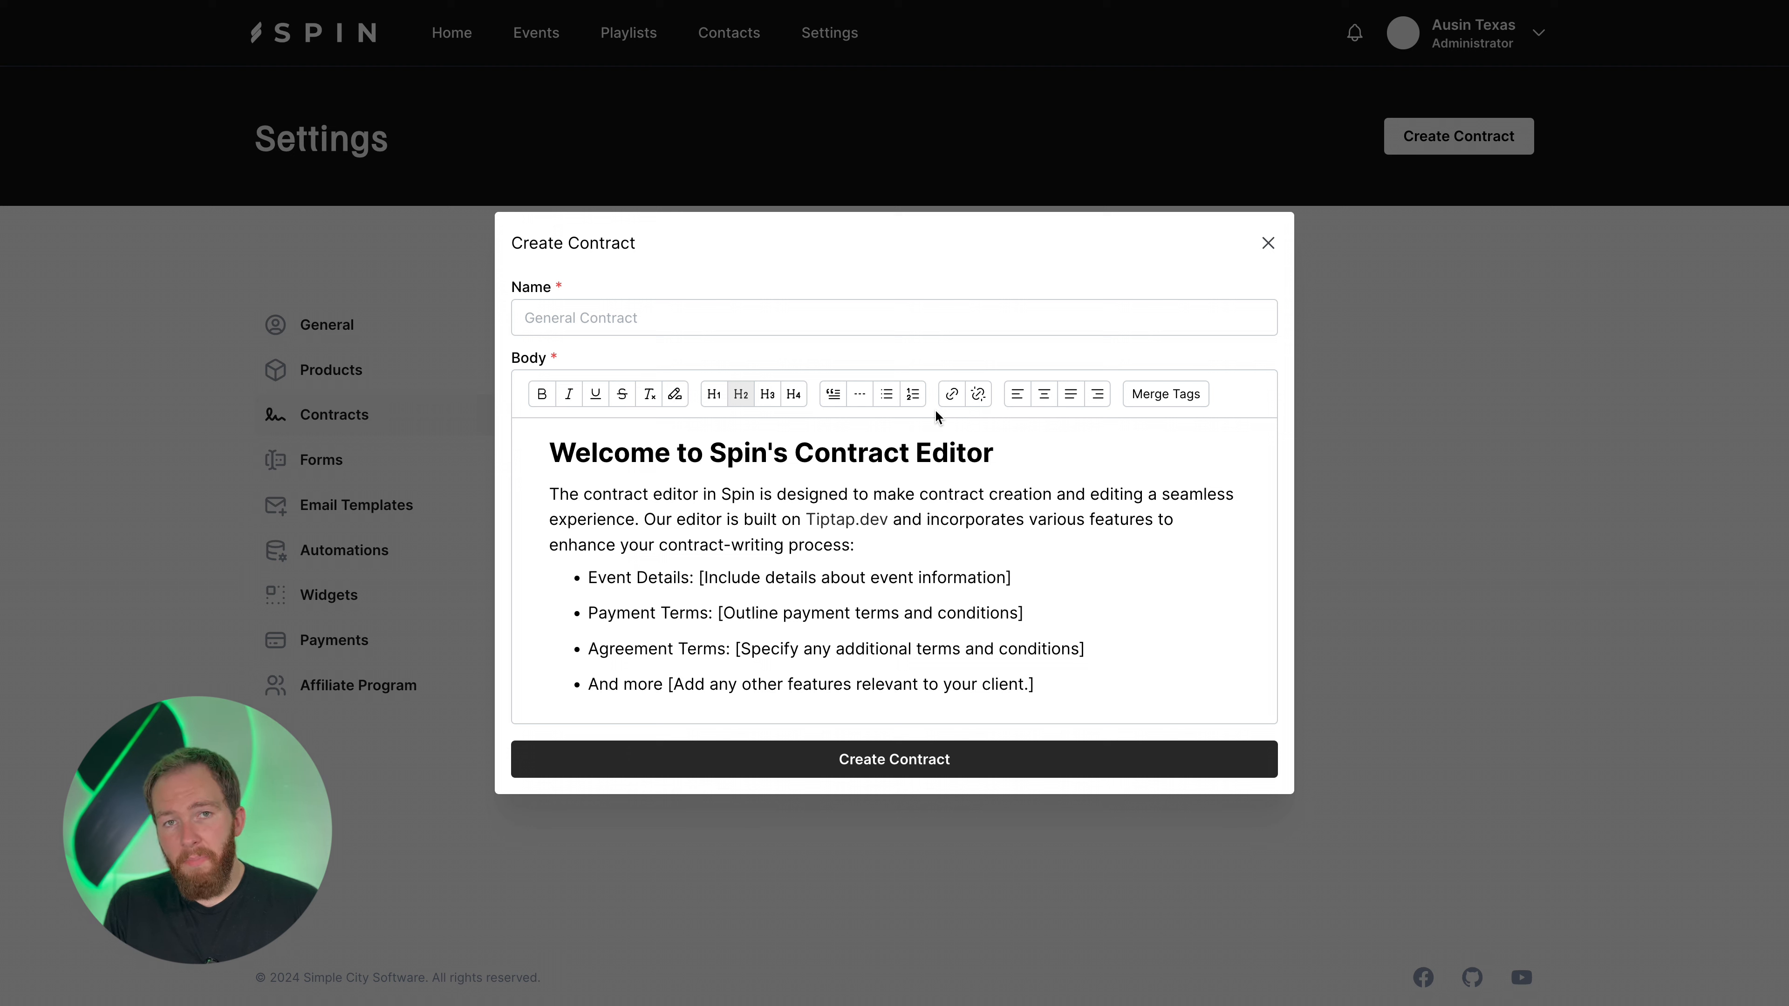
Name the new contract "A Very Legal, Above Board Contract"
left_click(871, 319)
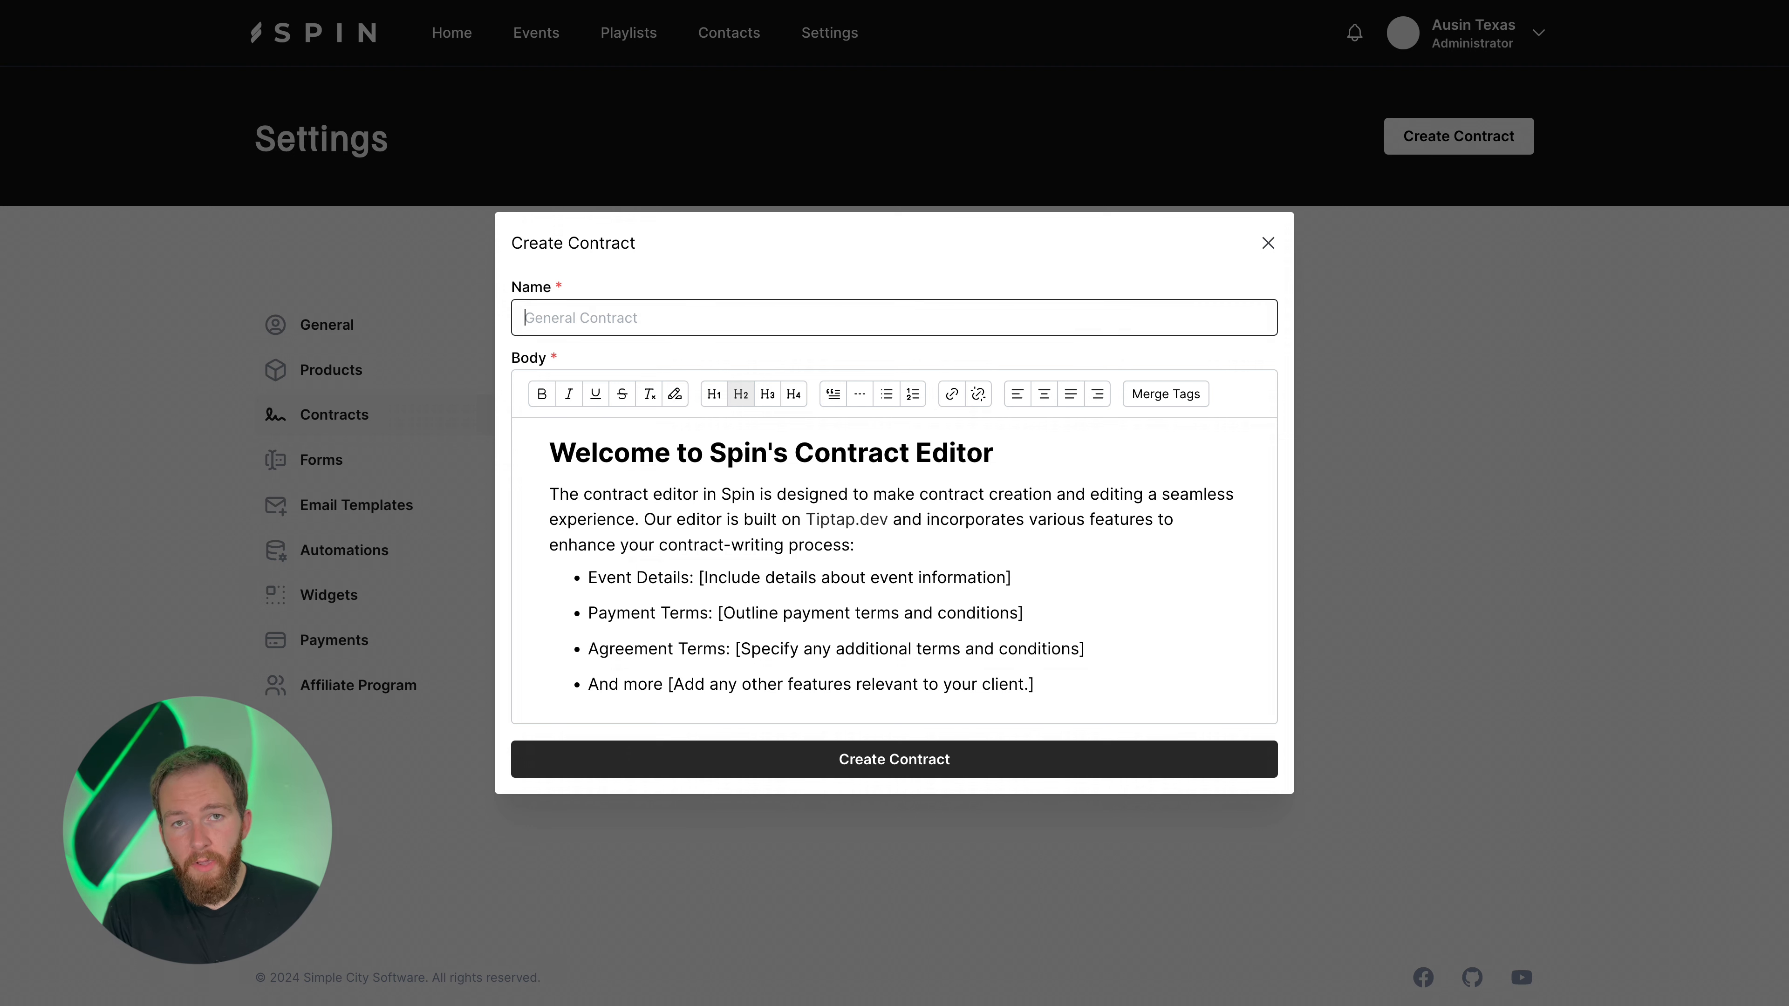
type("A Very ")
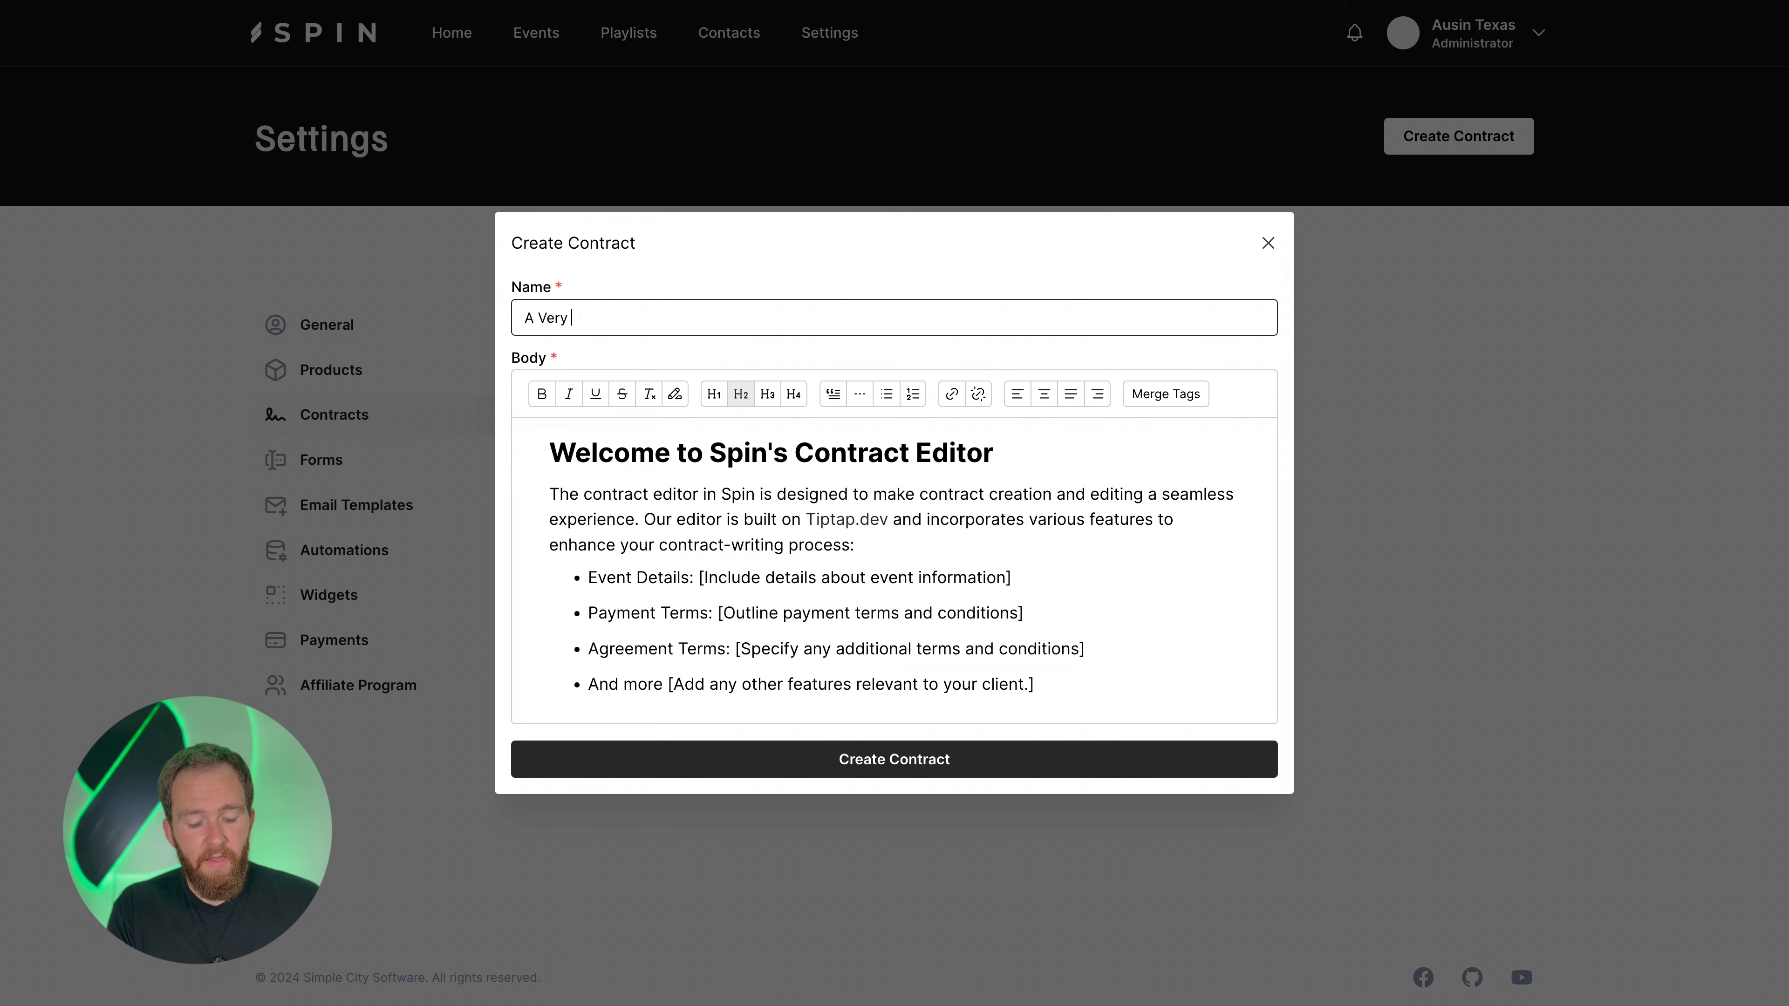
type("Legal, Abo")
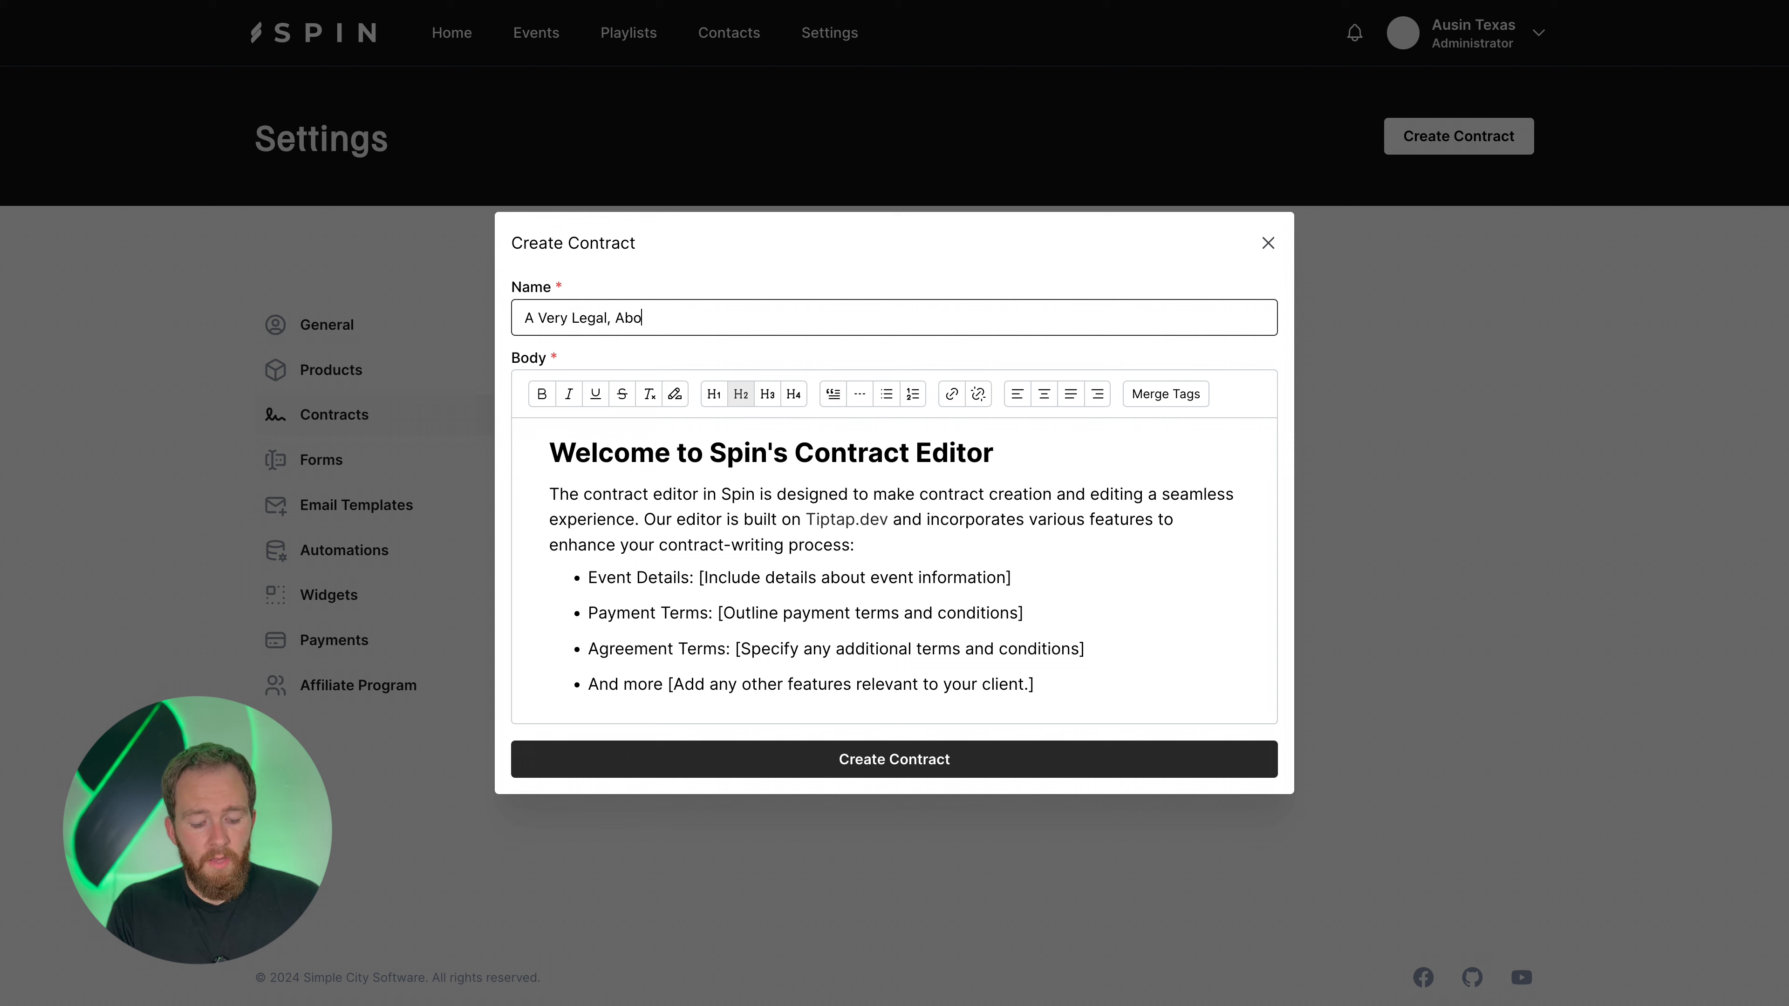
type("ve Board Contract")
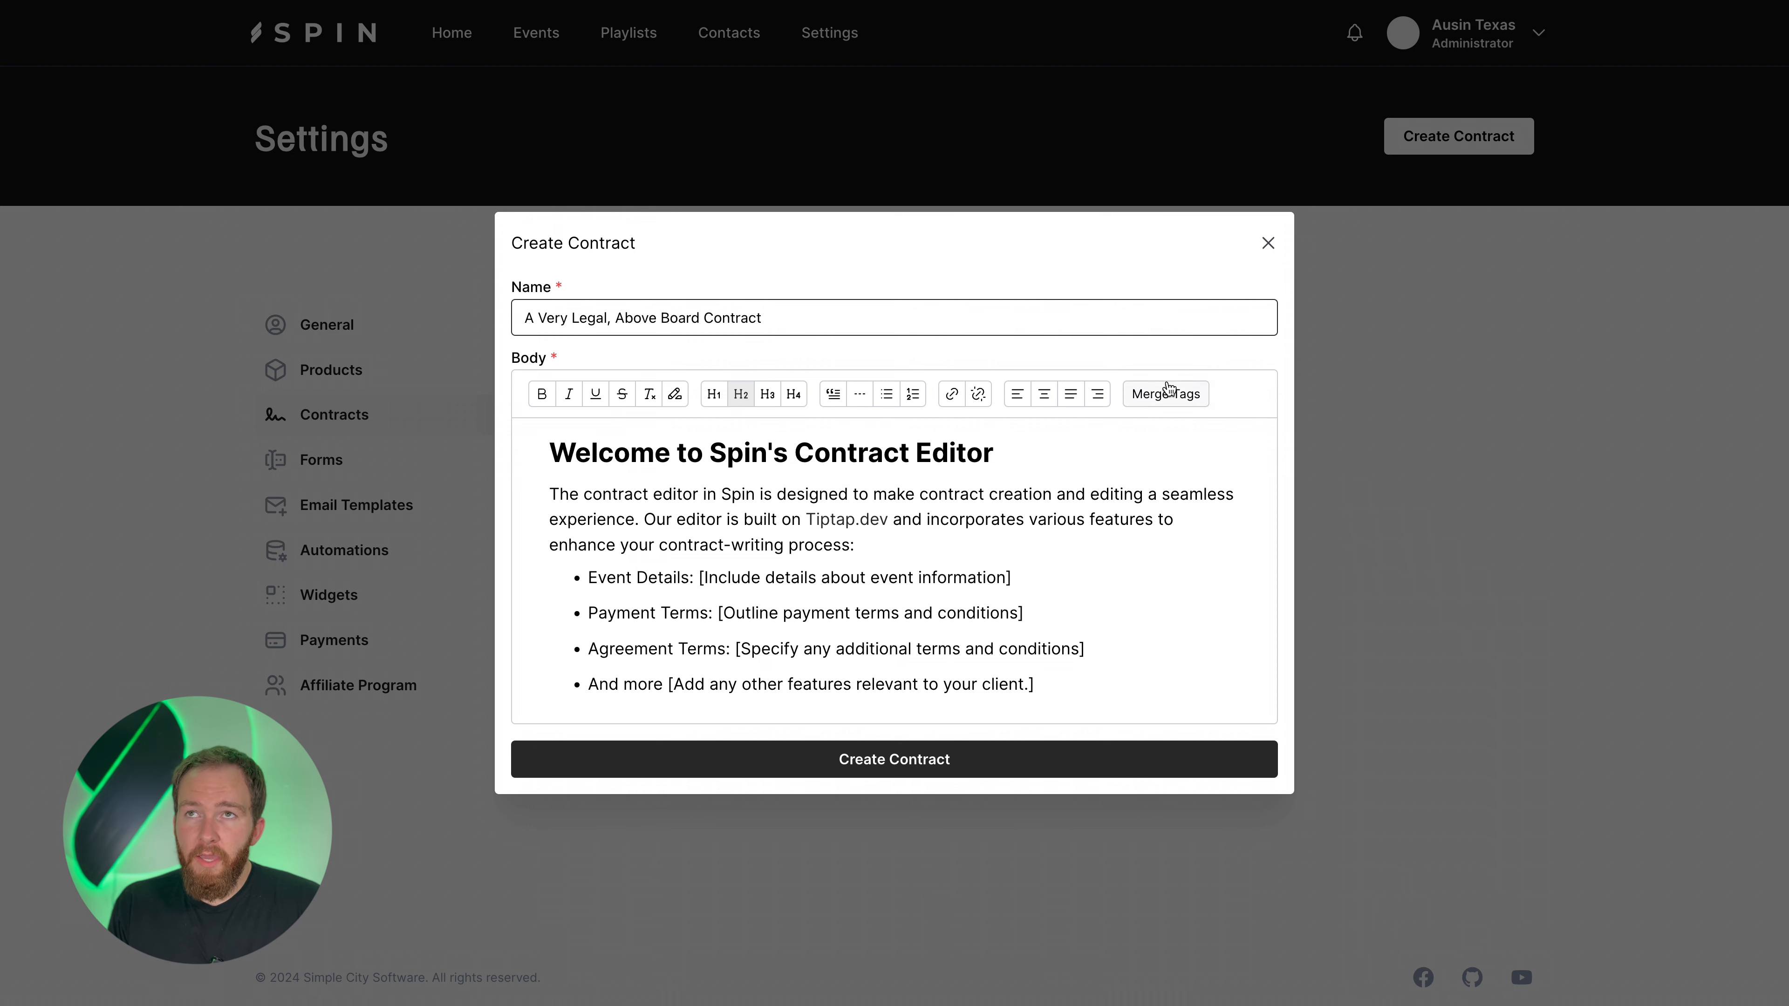
Look through the merge tags available for the contract body, from event details to the signer tags
left_click(1171, 397)
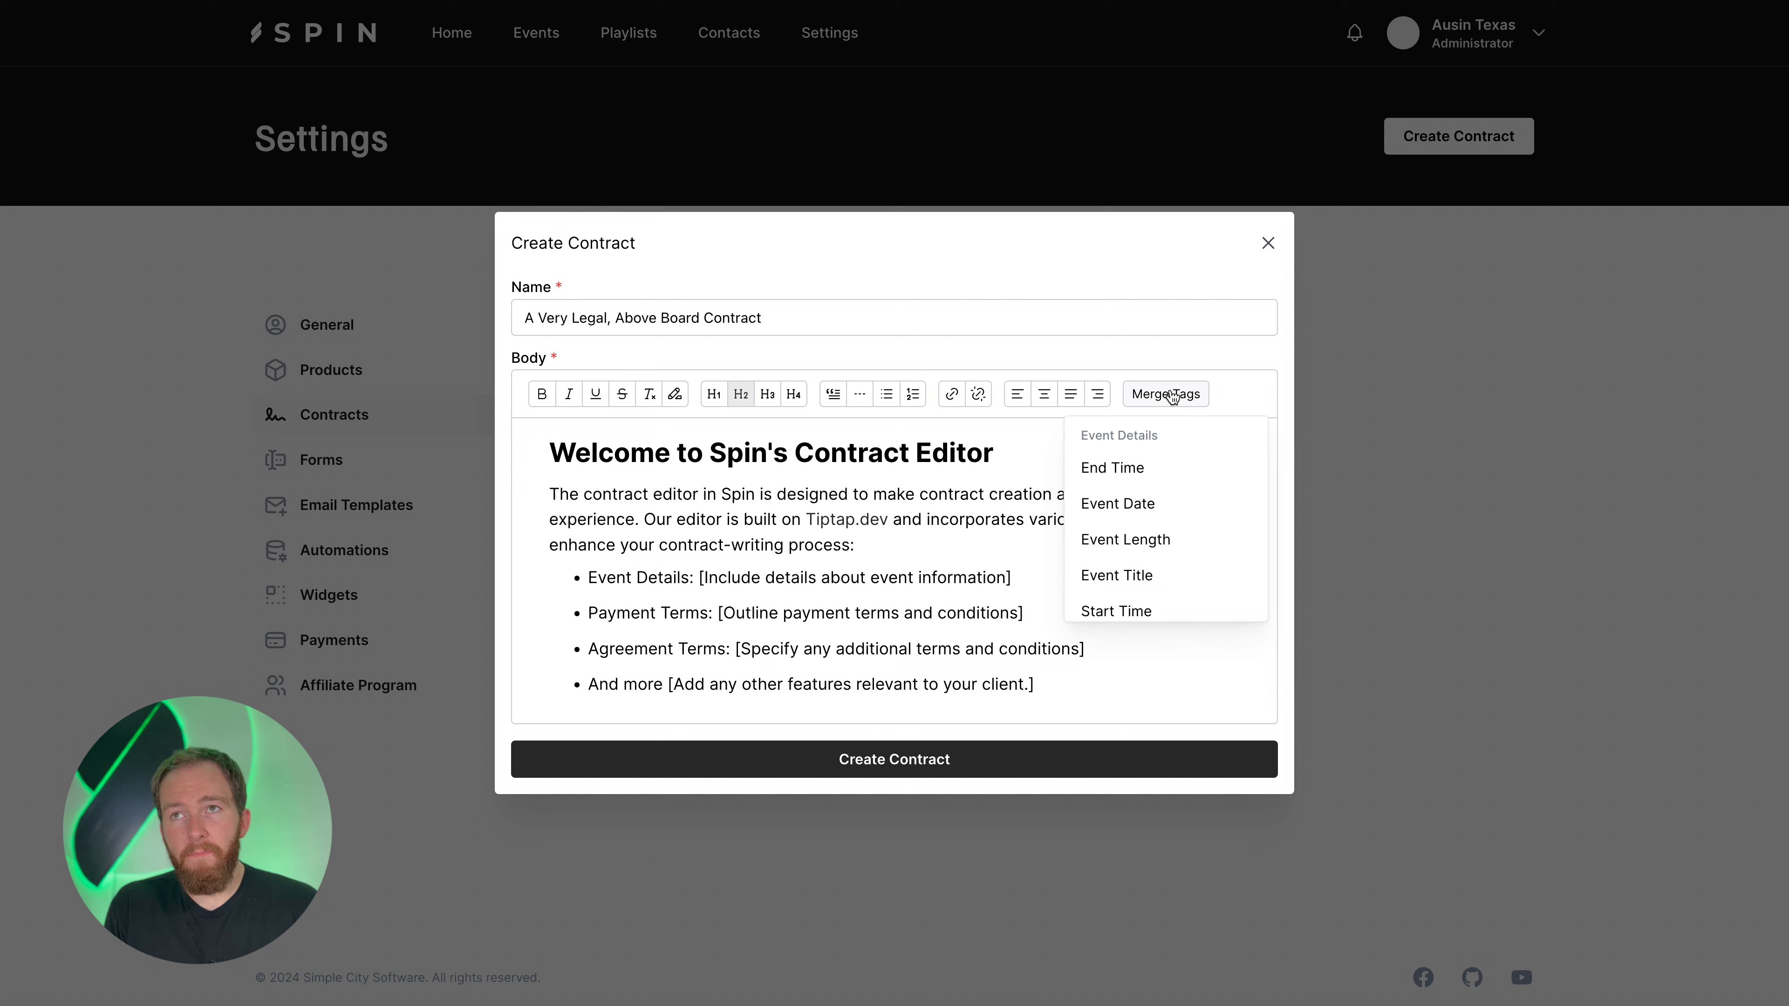
scroll(1158, 515, "down", 5)
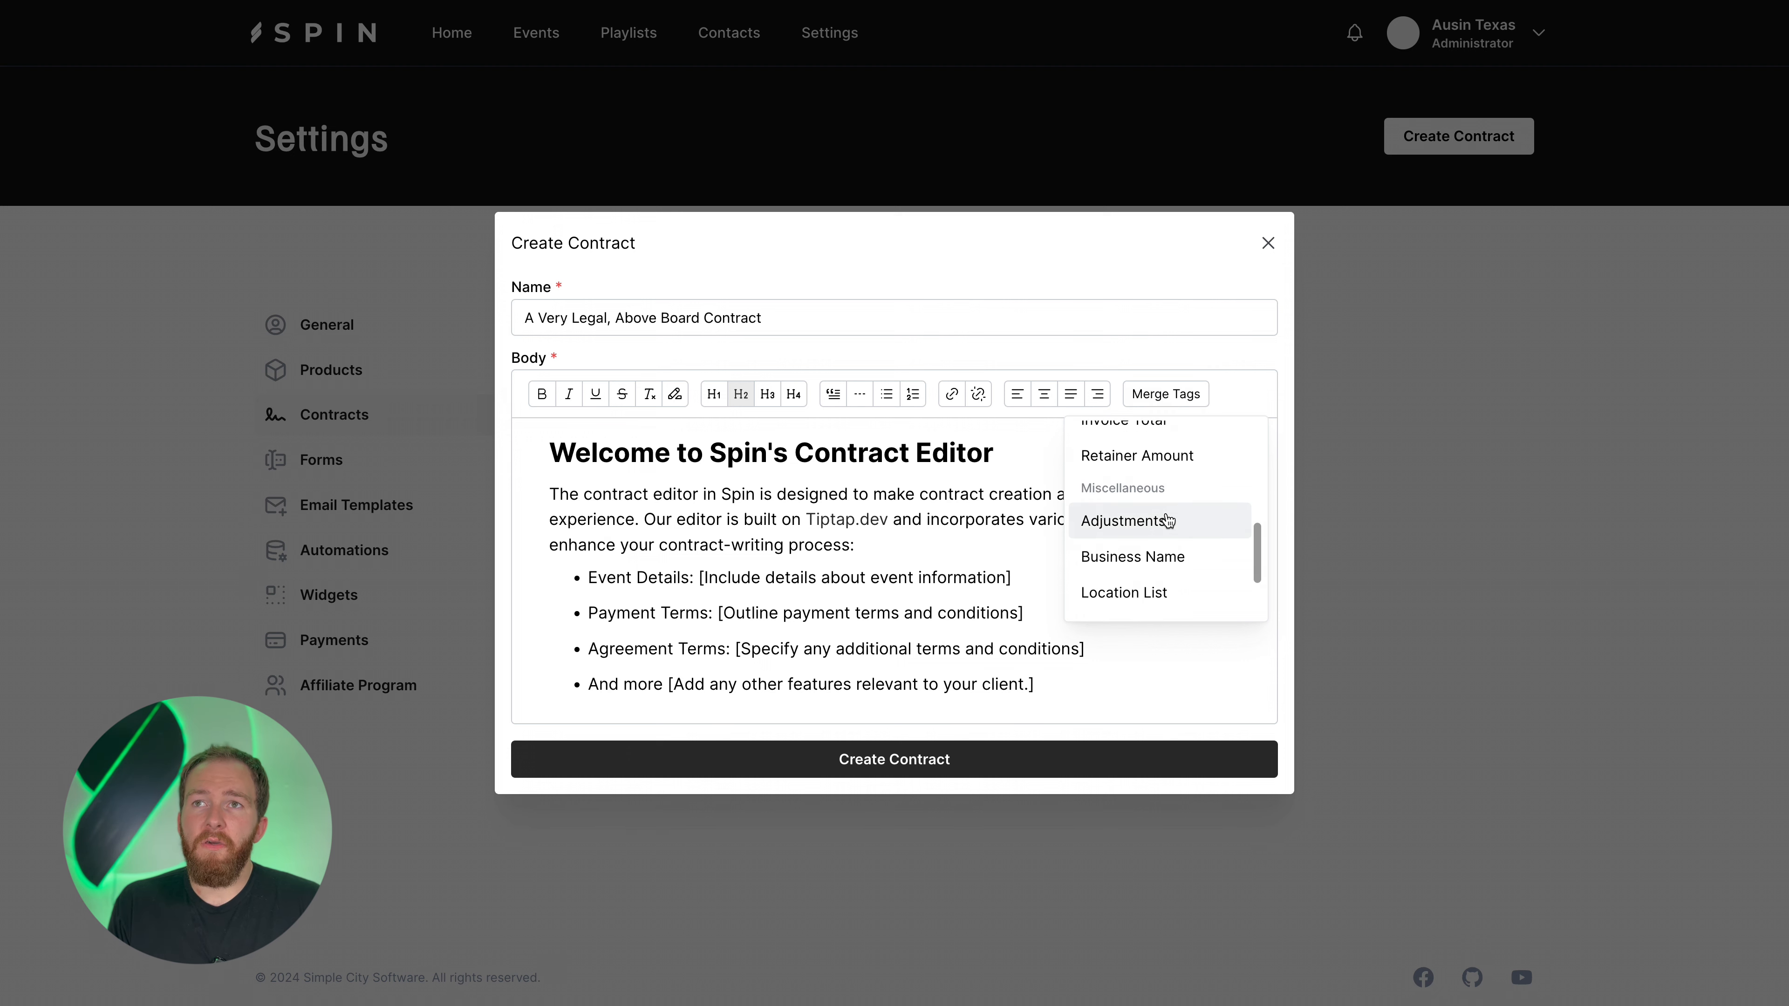
scroll(1166, 520, "up", 2)
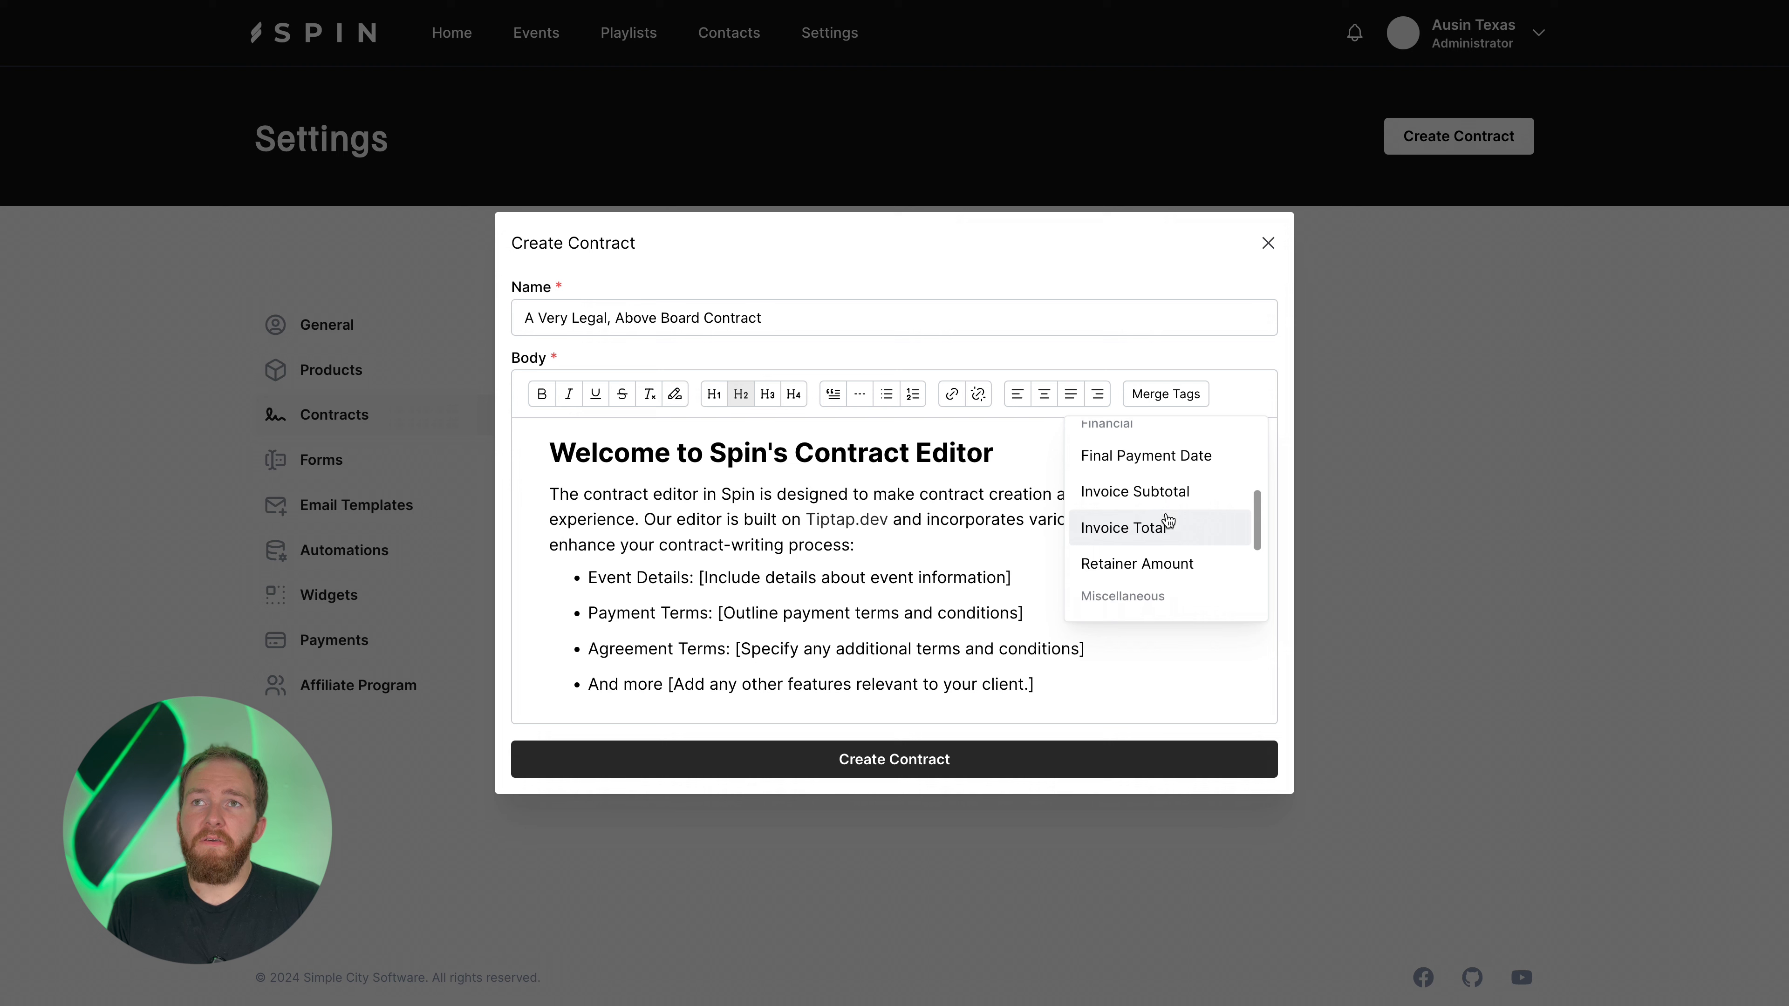
scroll(1169, 525, "down", 3)
scroll(1179, 545, "down", 1)
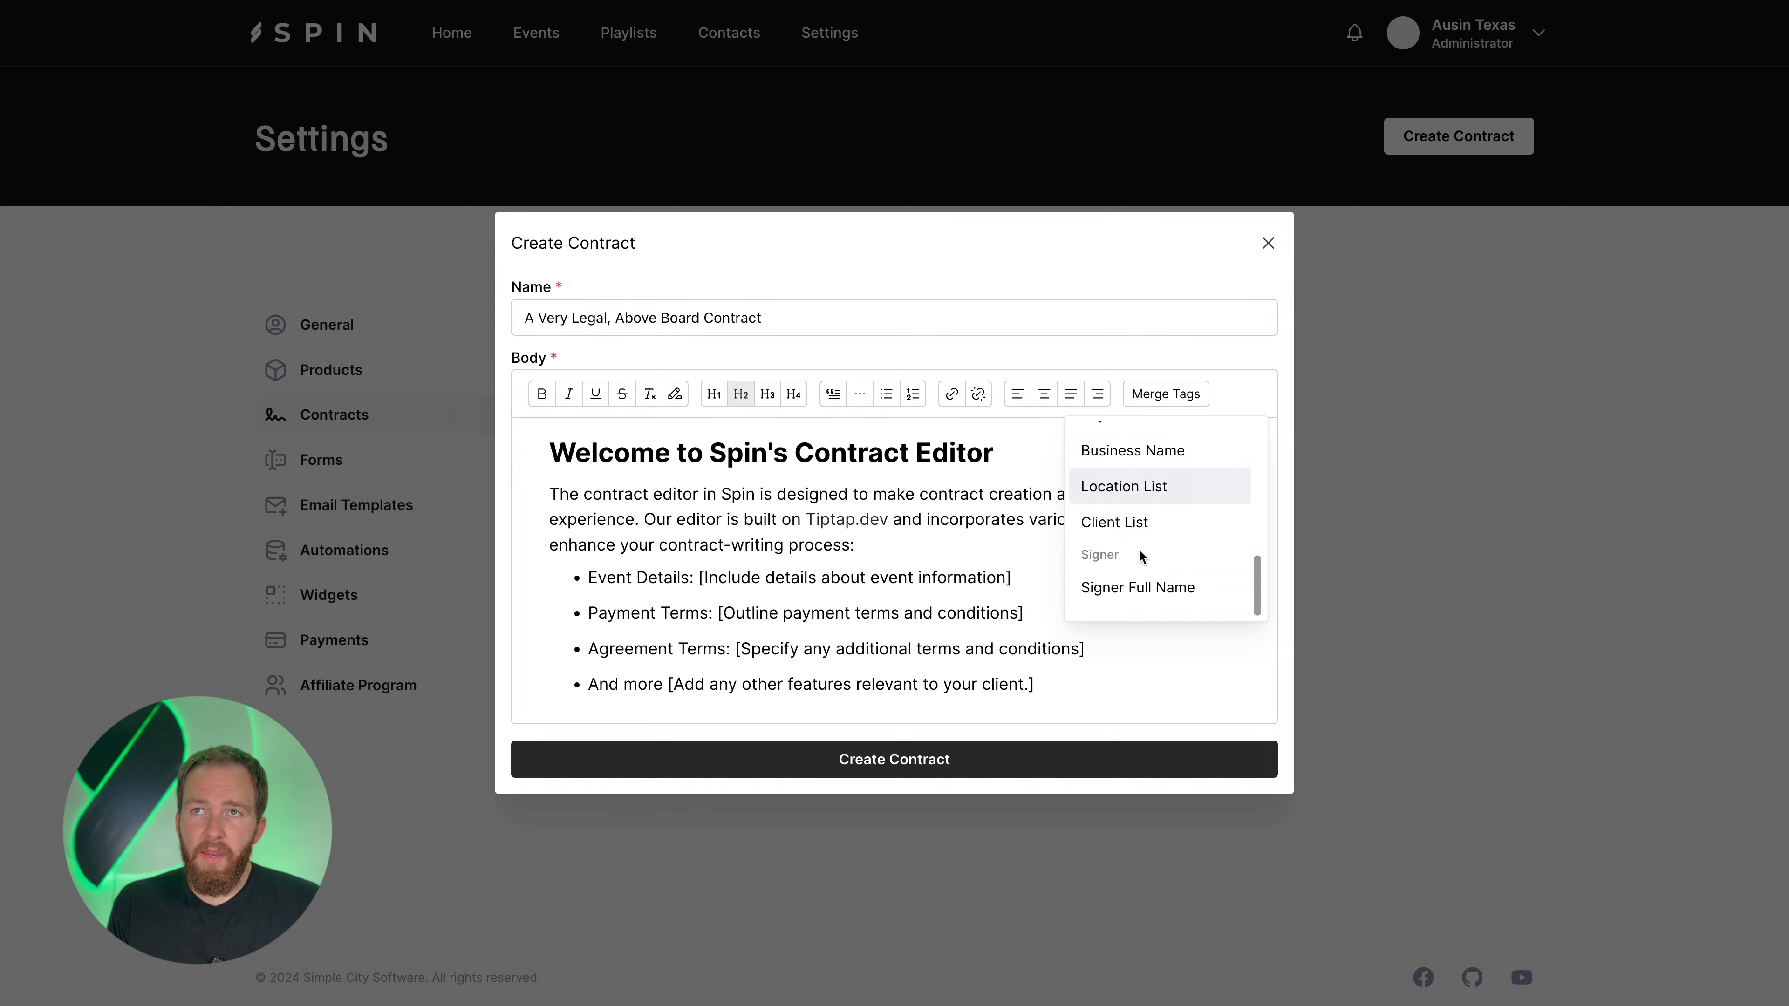
Replace all the sample body content with a level 1 heading reading "A Very Legal, Above Board Contract"
key("ctrl+a")
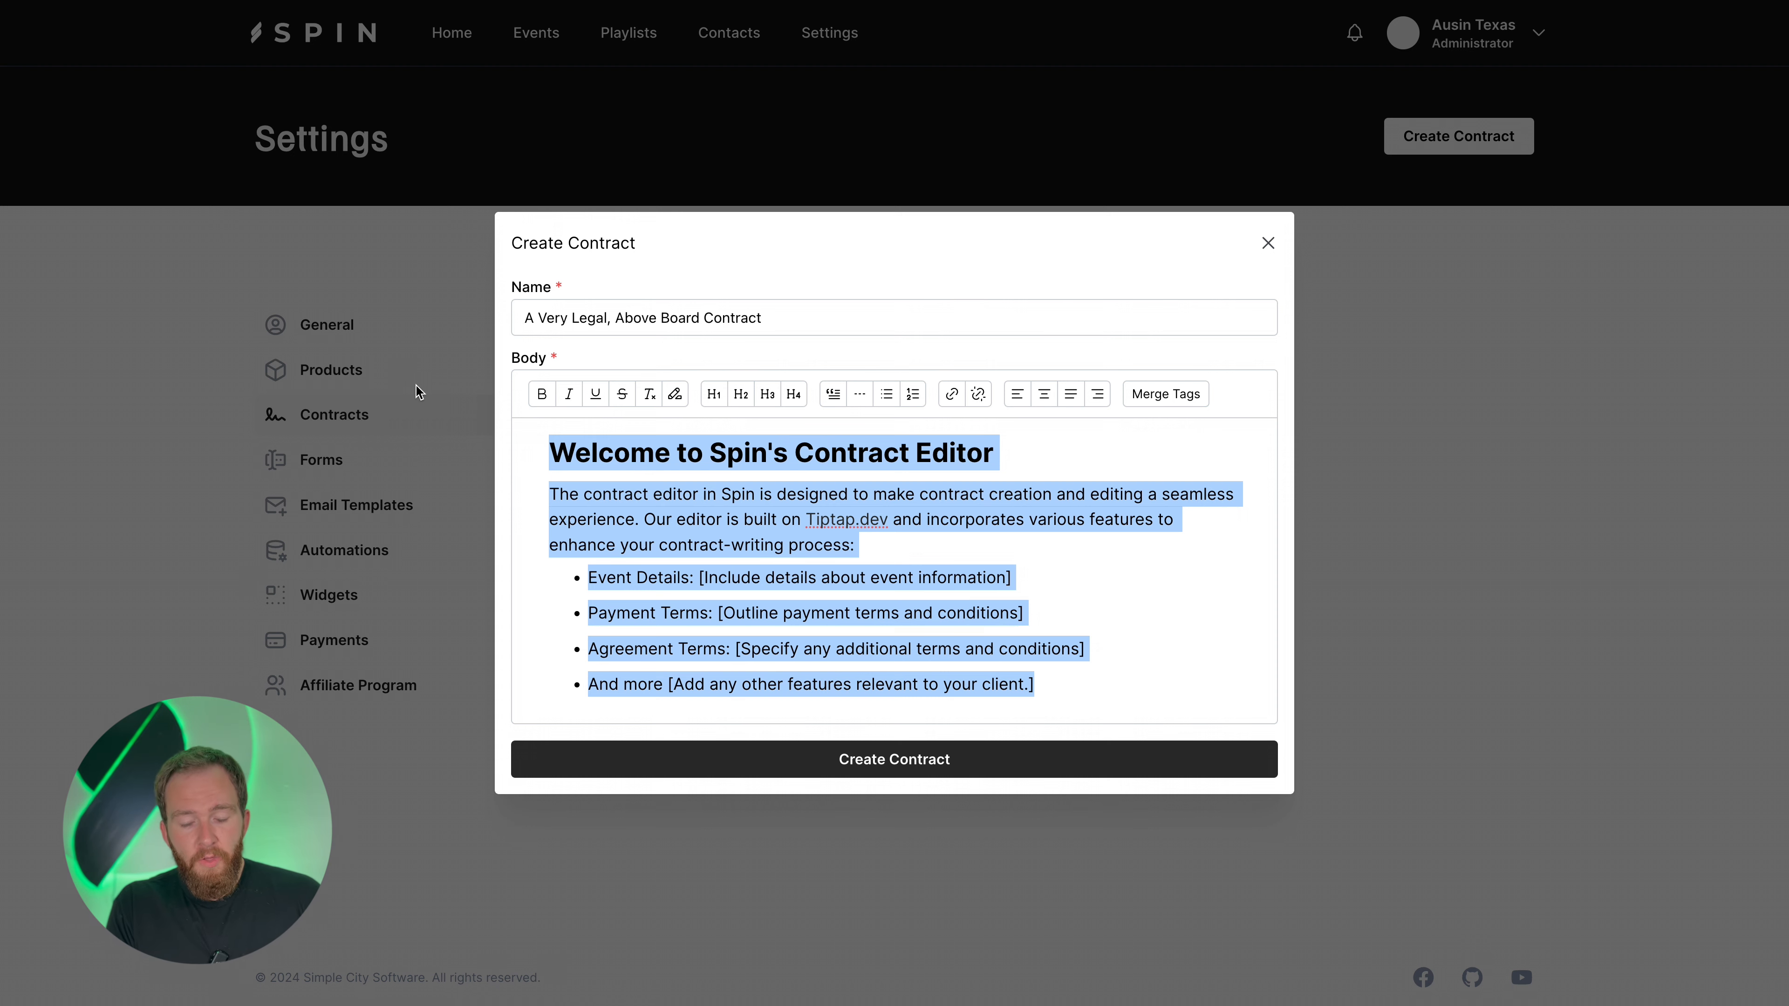
key("BackSpace")
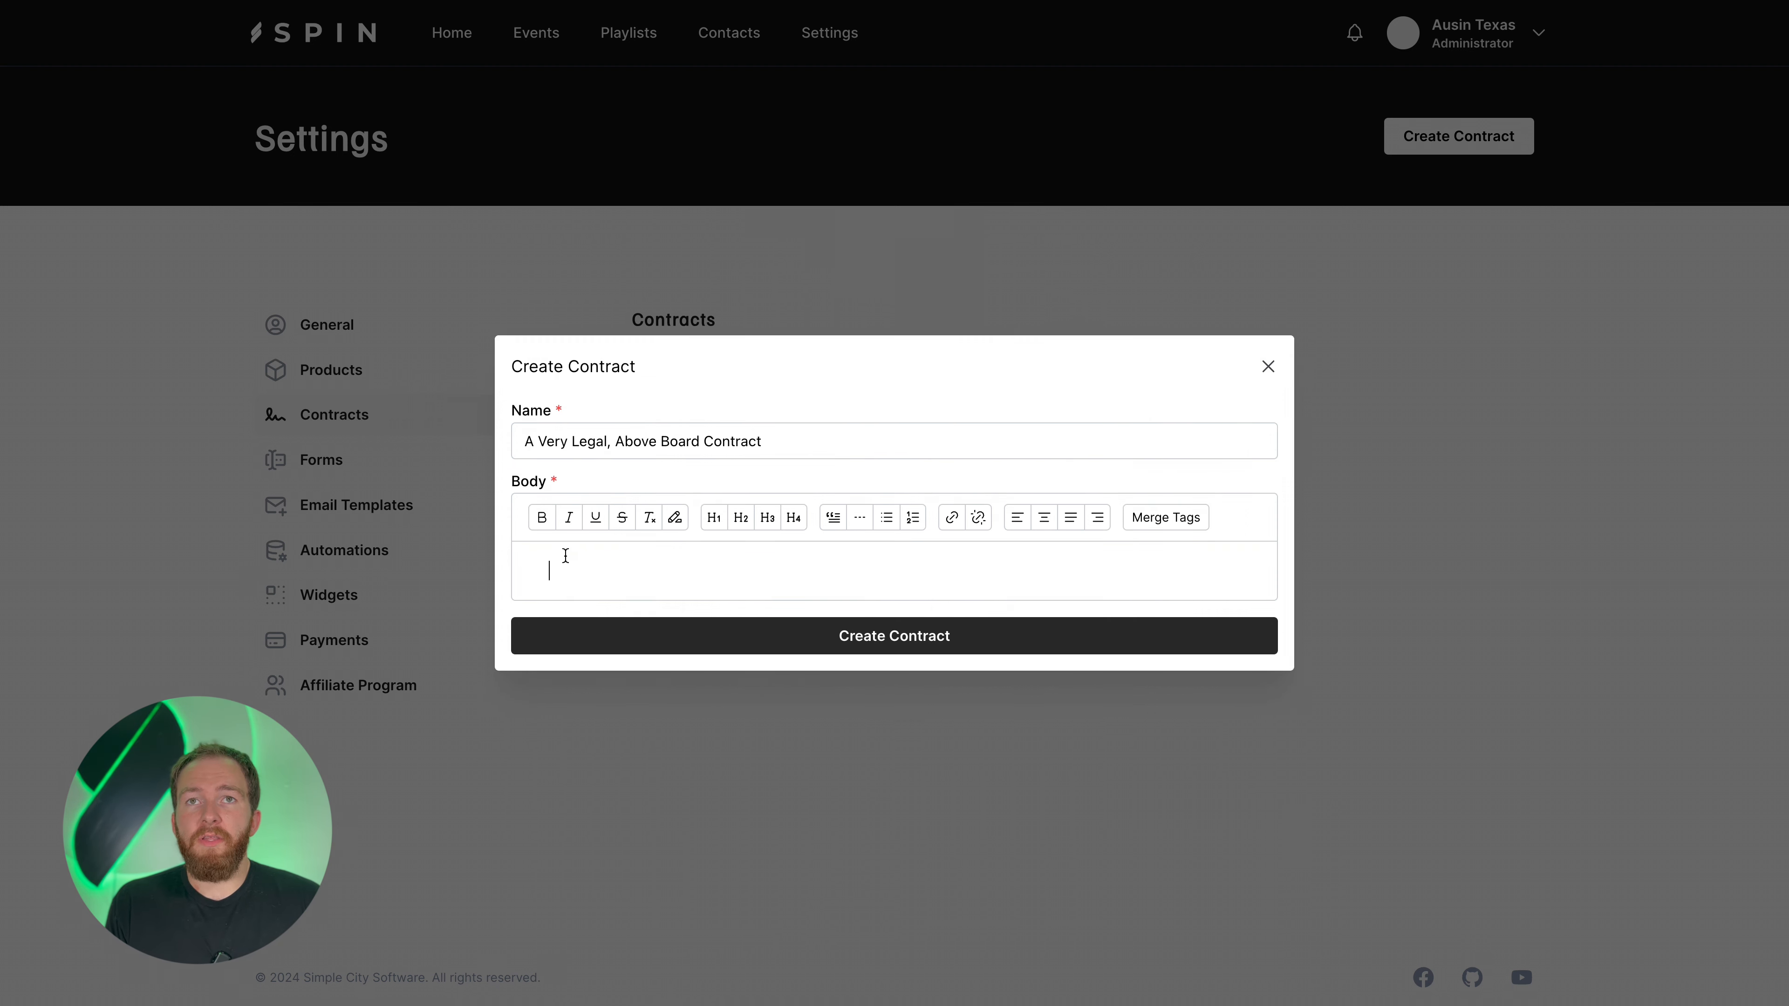
left_click(712, 521)
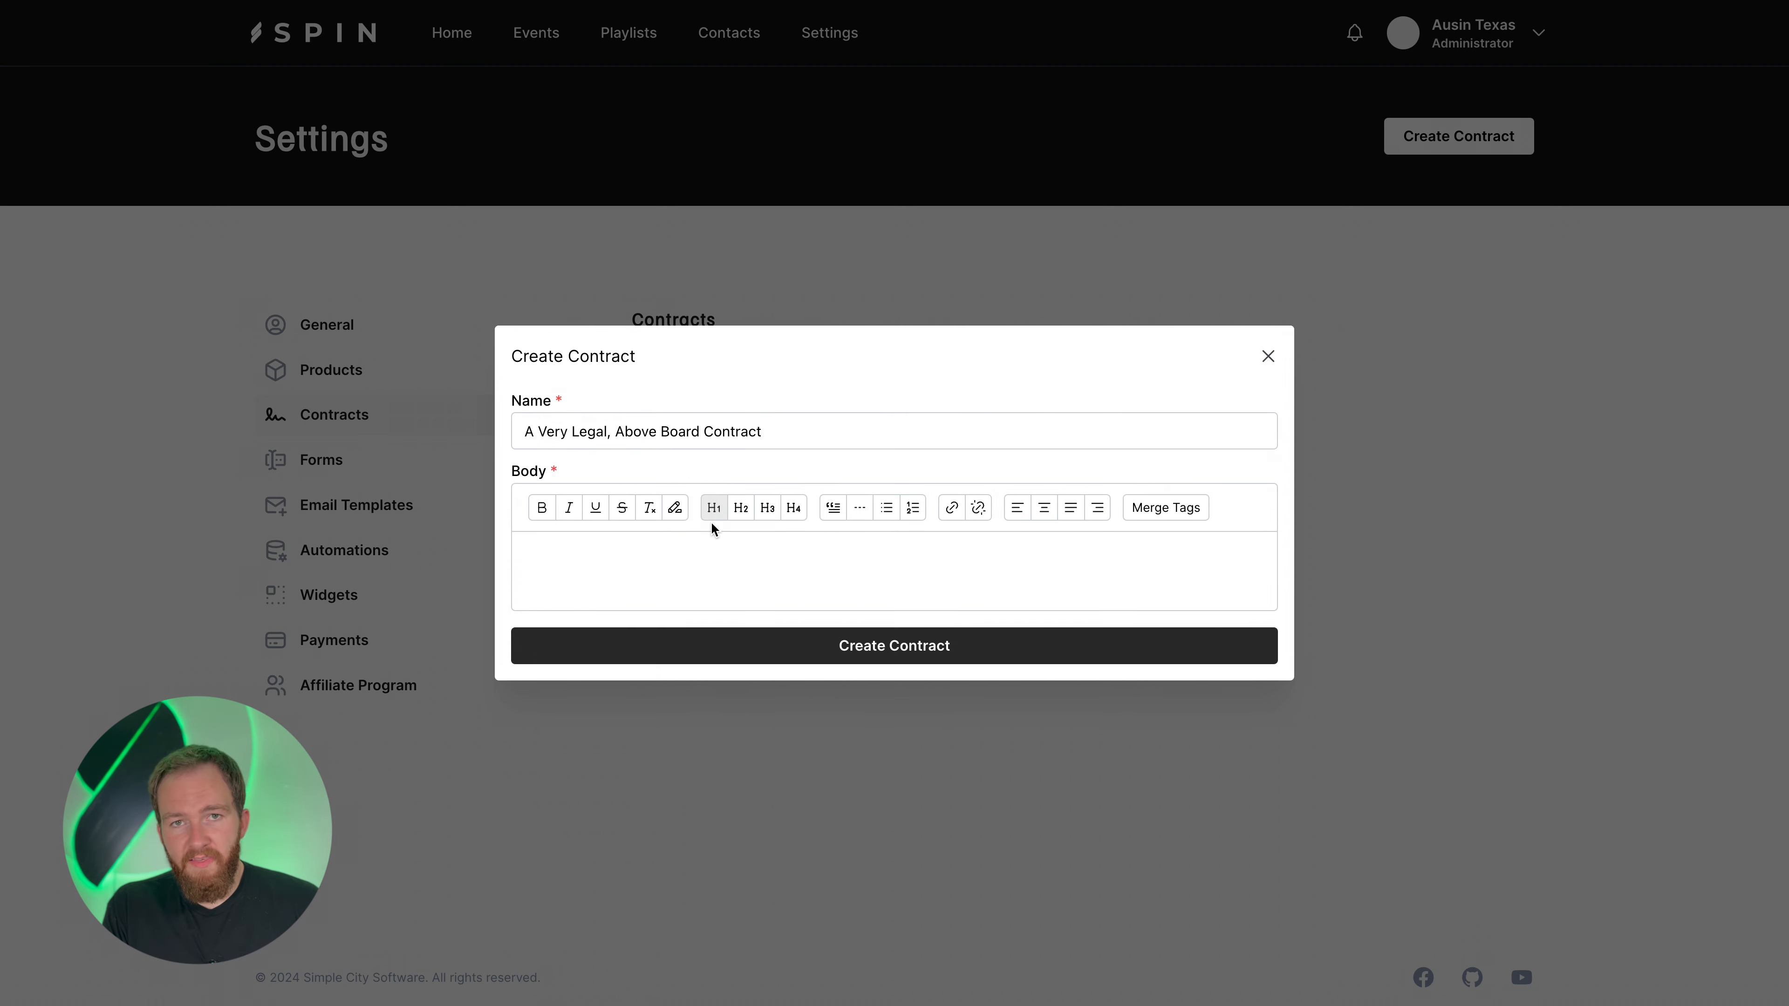
type("A")
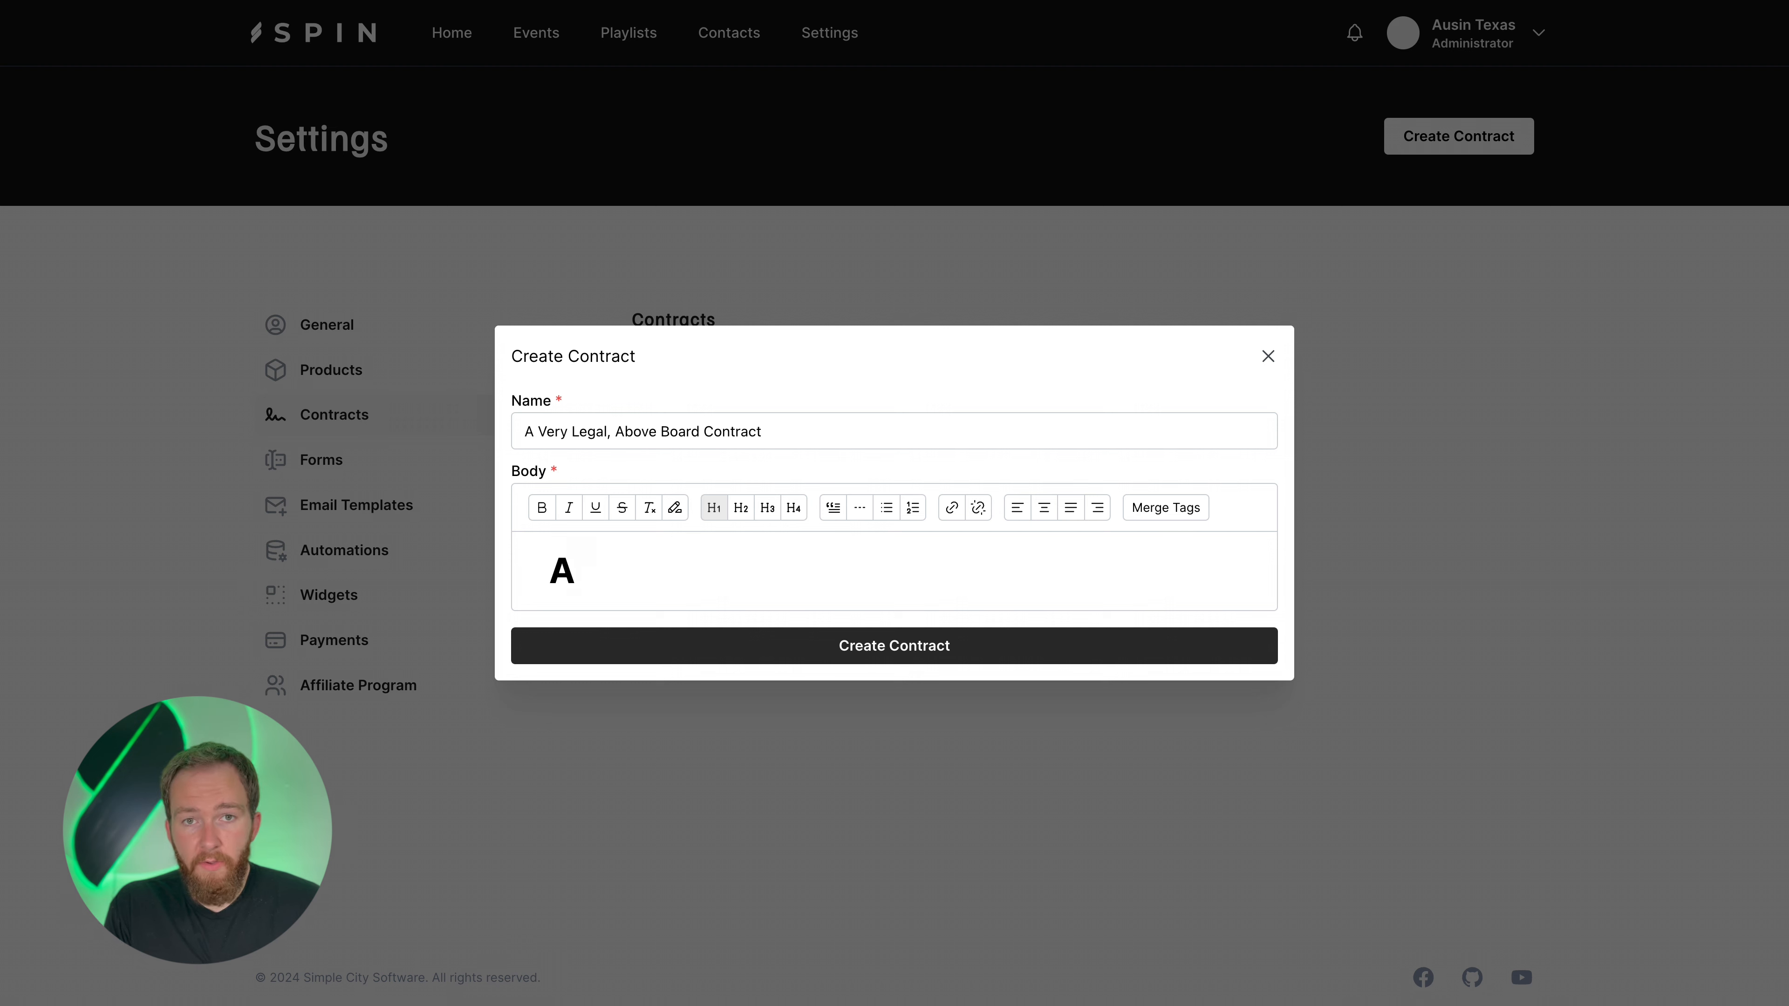
type(" Very Lgea,")
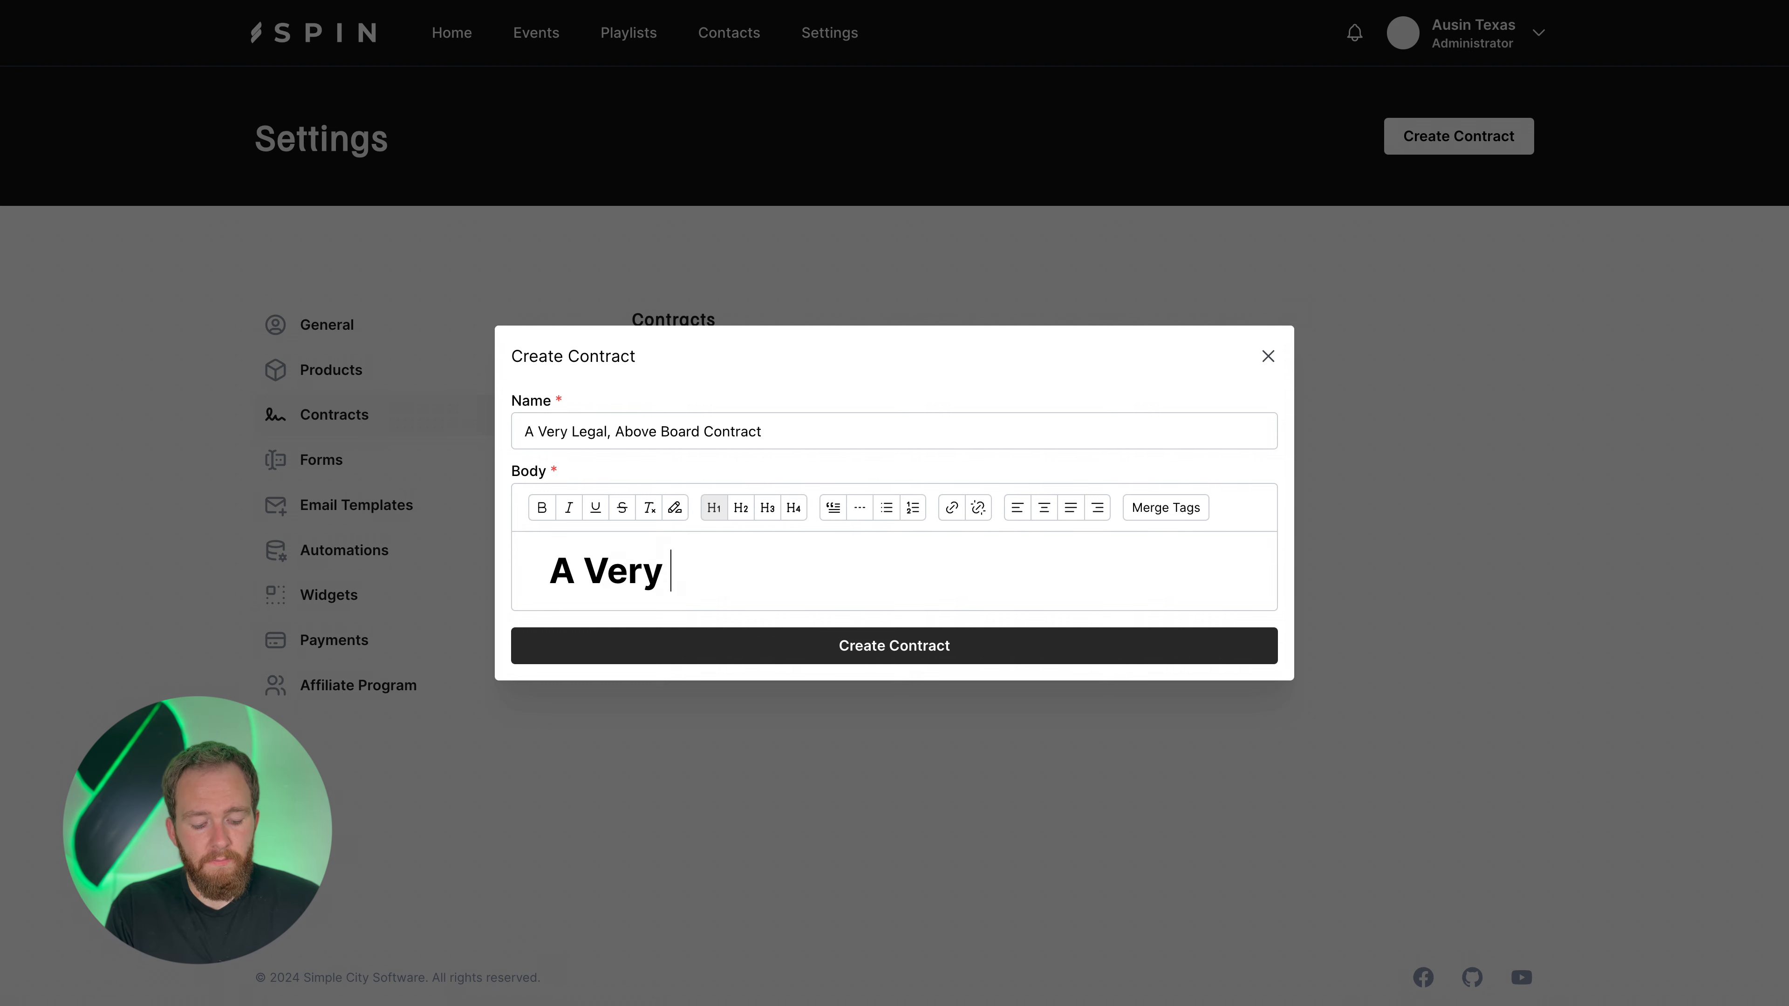
key("BackSpace")
key("BackSpace")
key("BackSpace")
key("BackSpace")
type("egal Abo")
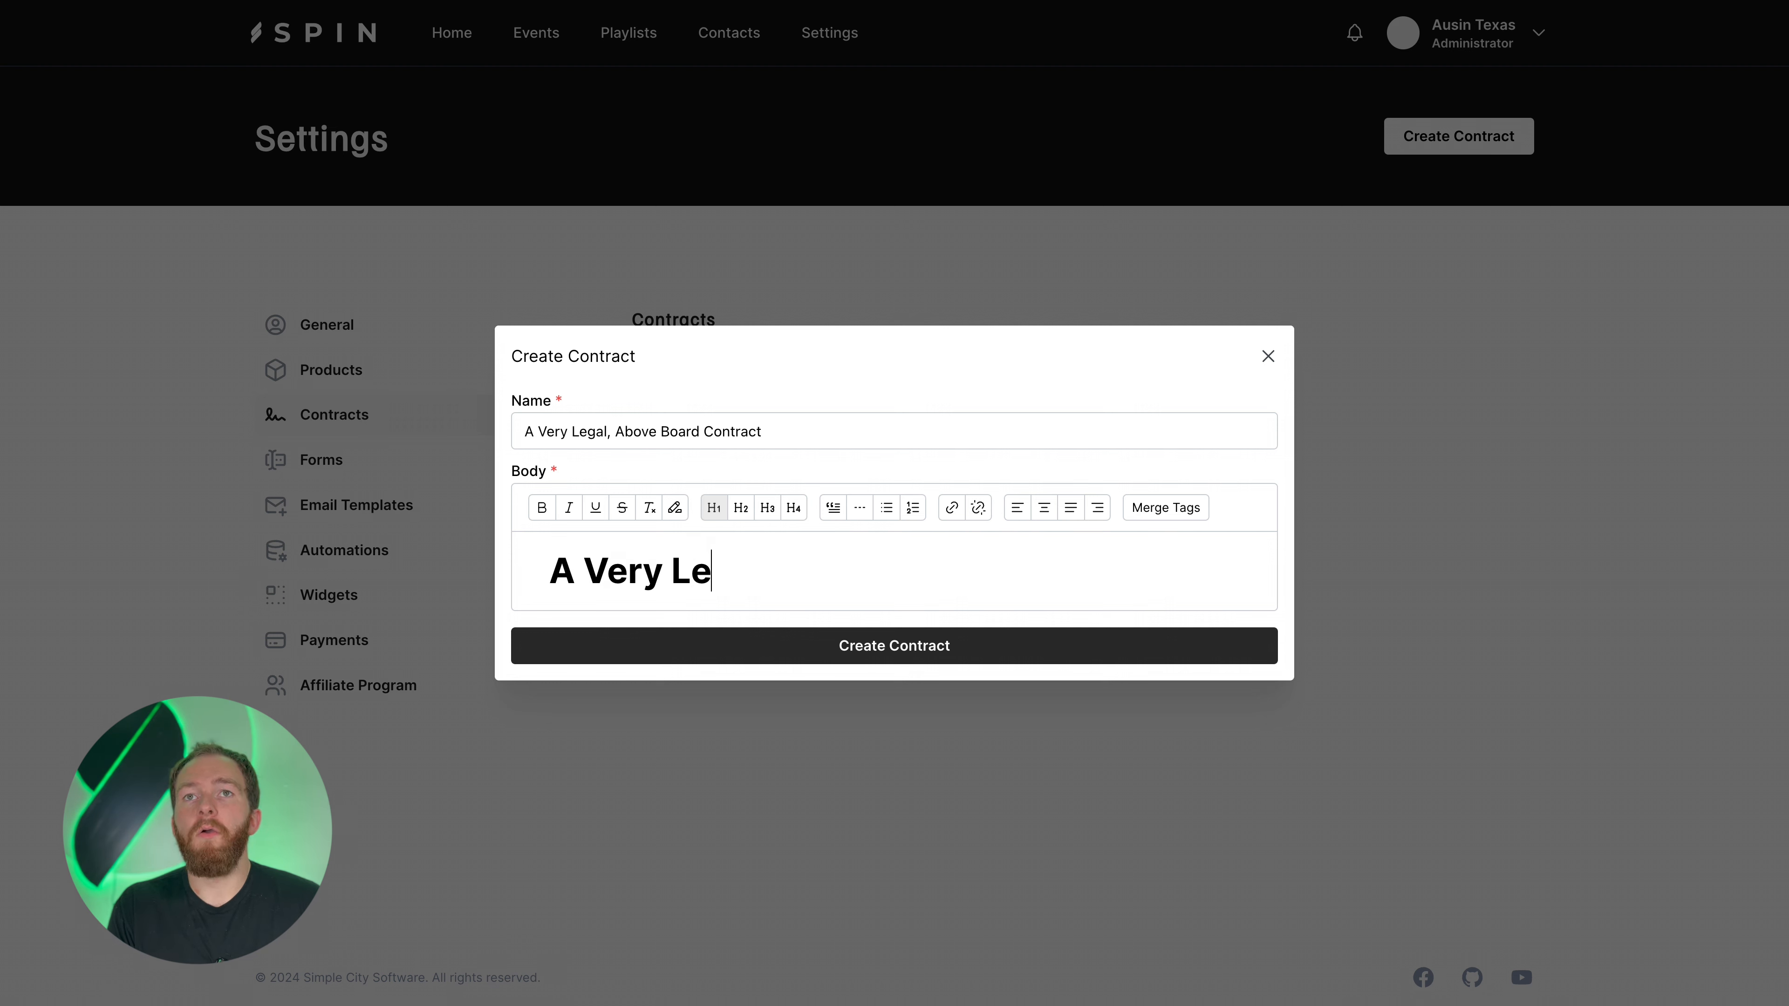
key("BackSpace")
key("BackSpace")
key("BackSpace")
key("BackSpace")
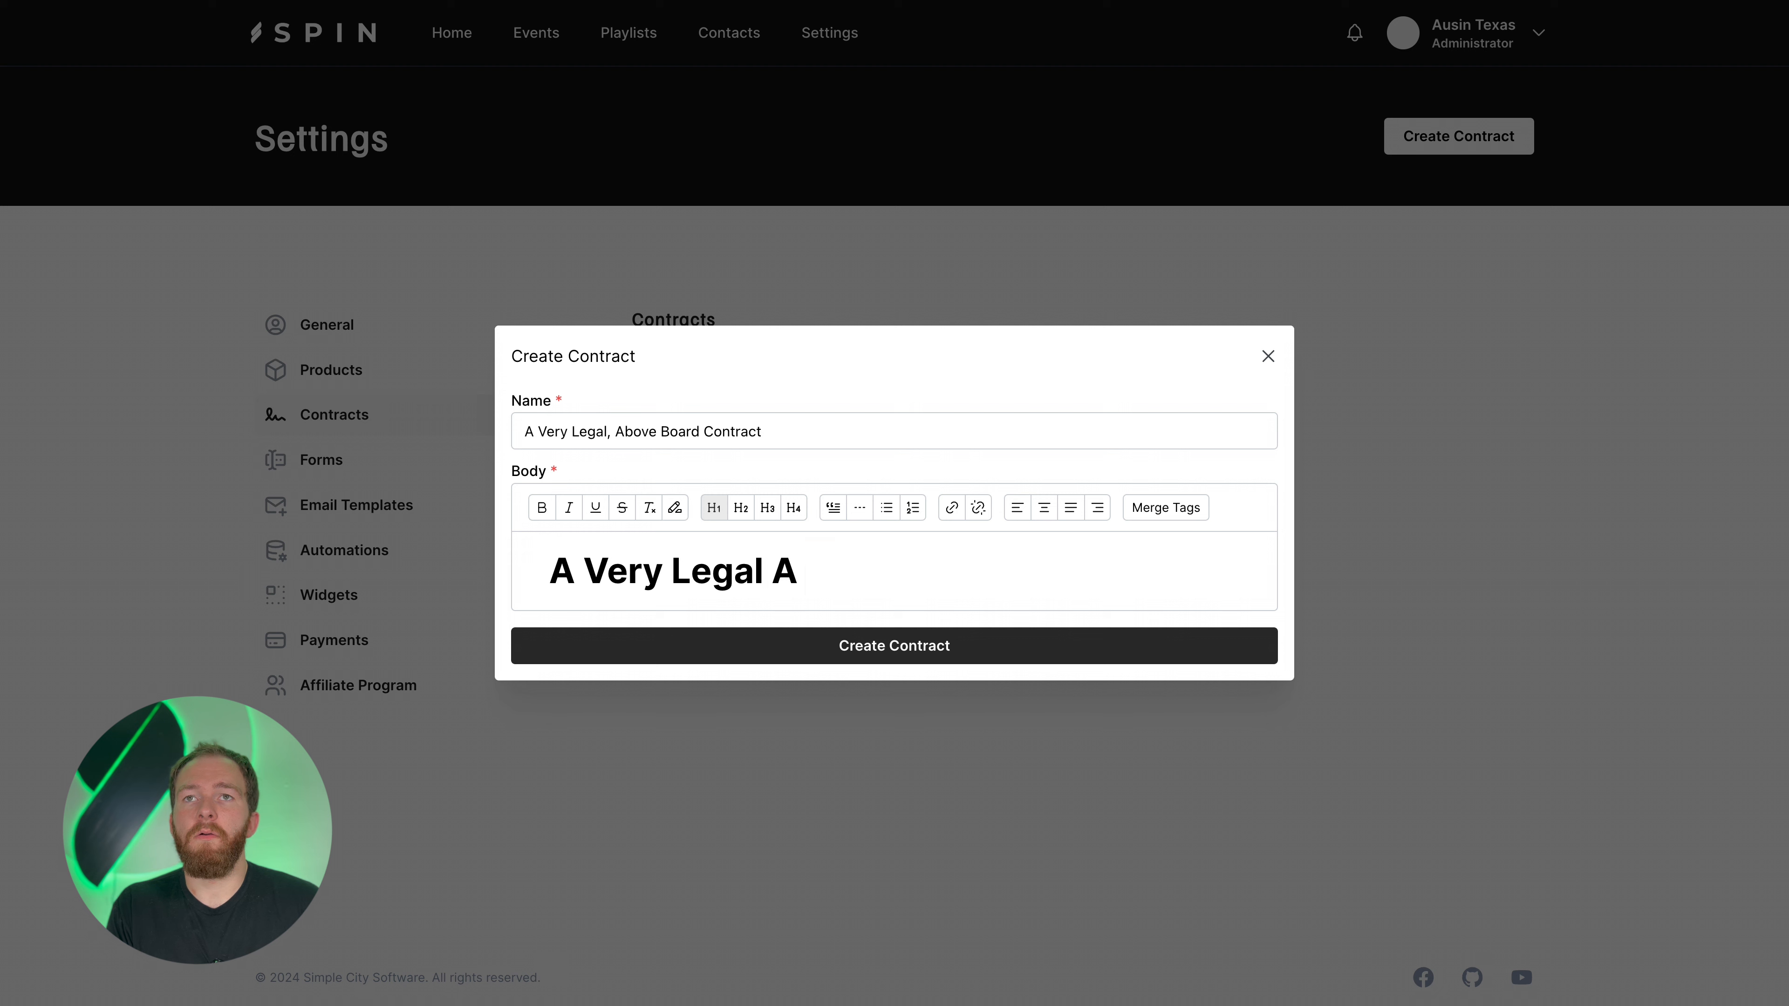
type(", Above ")
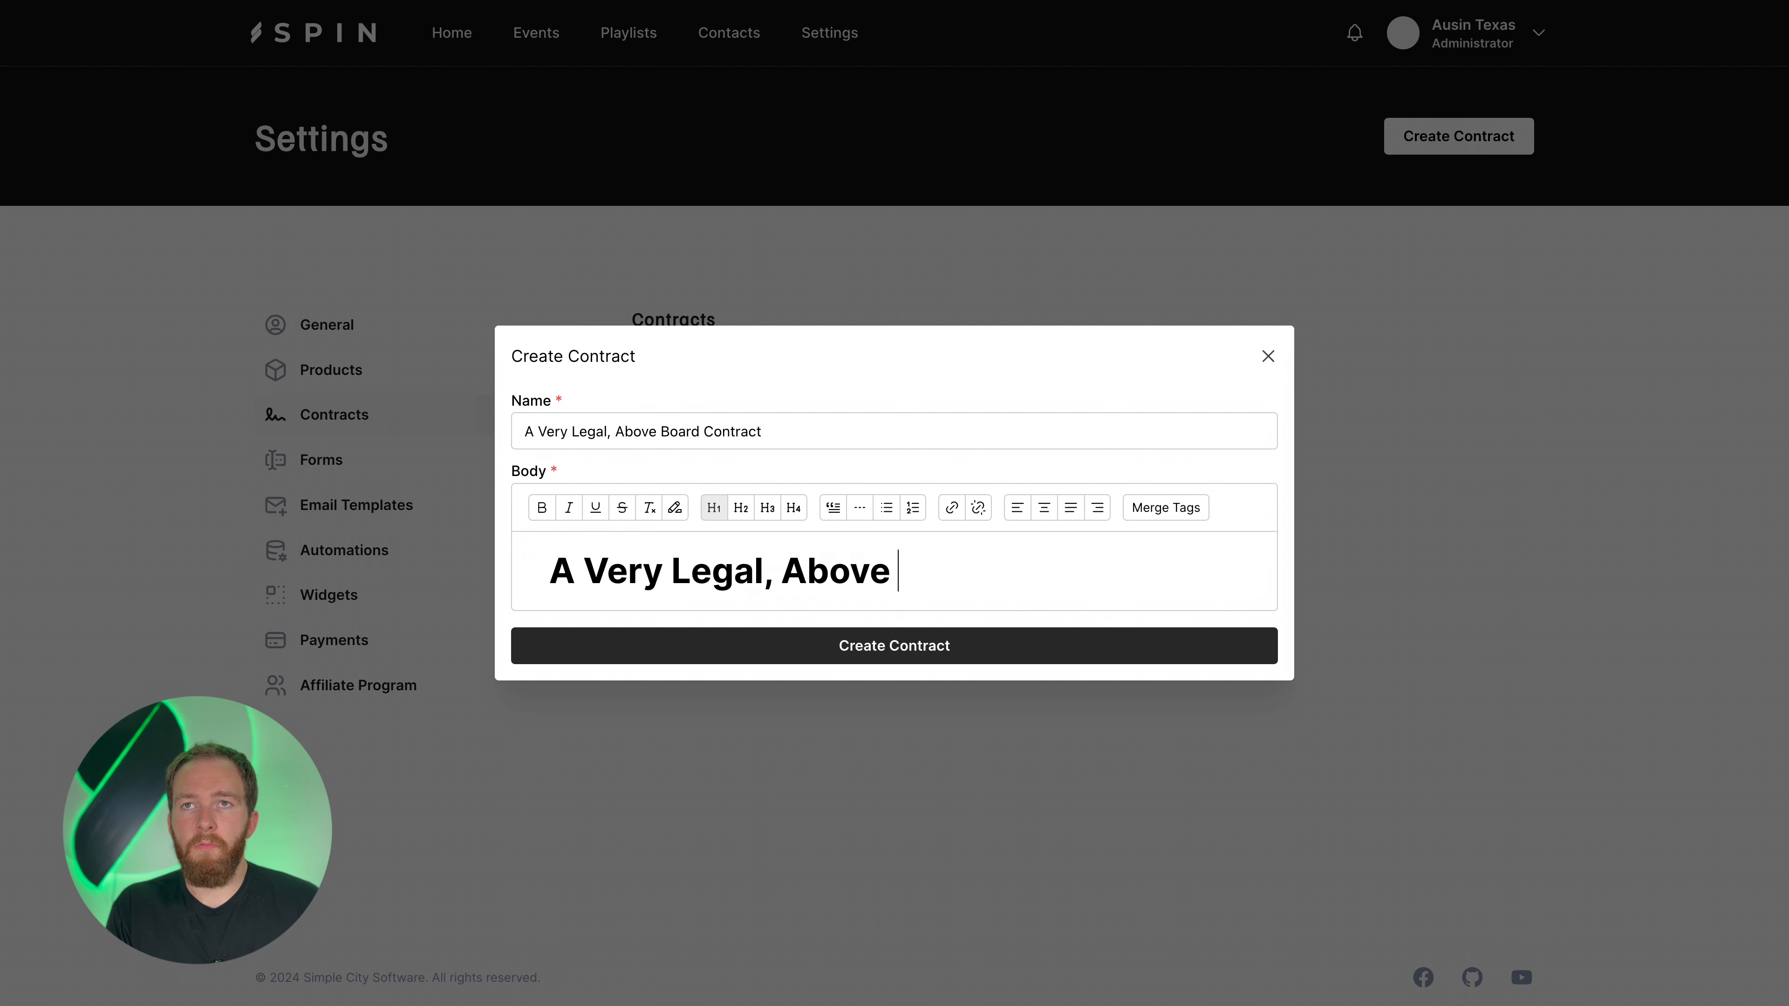
type("Board Contract")
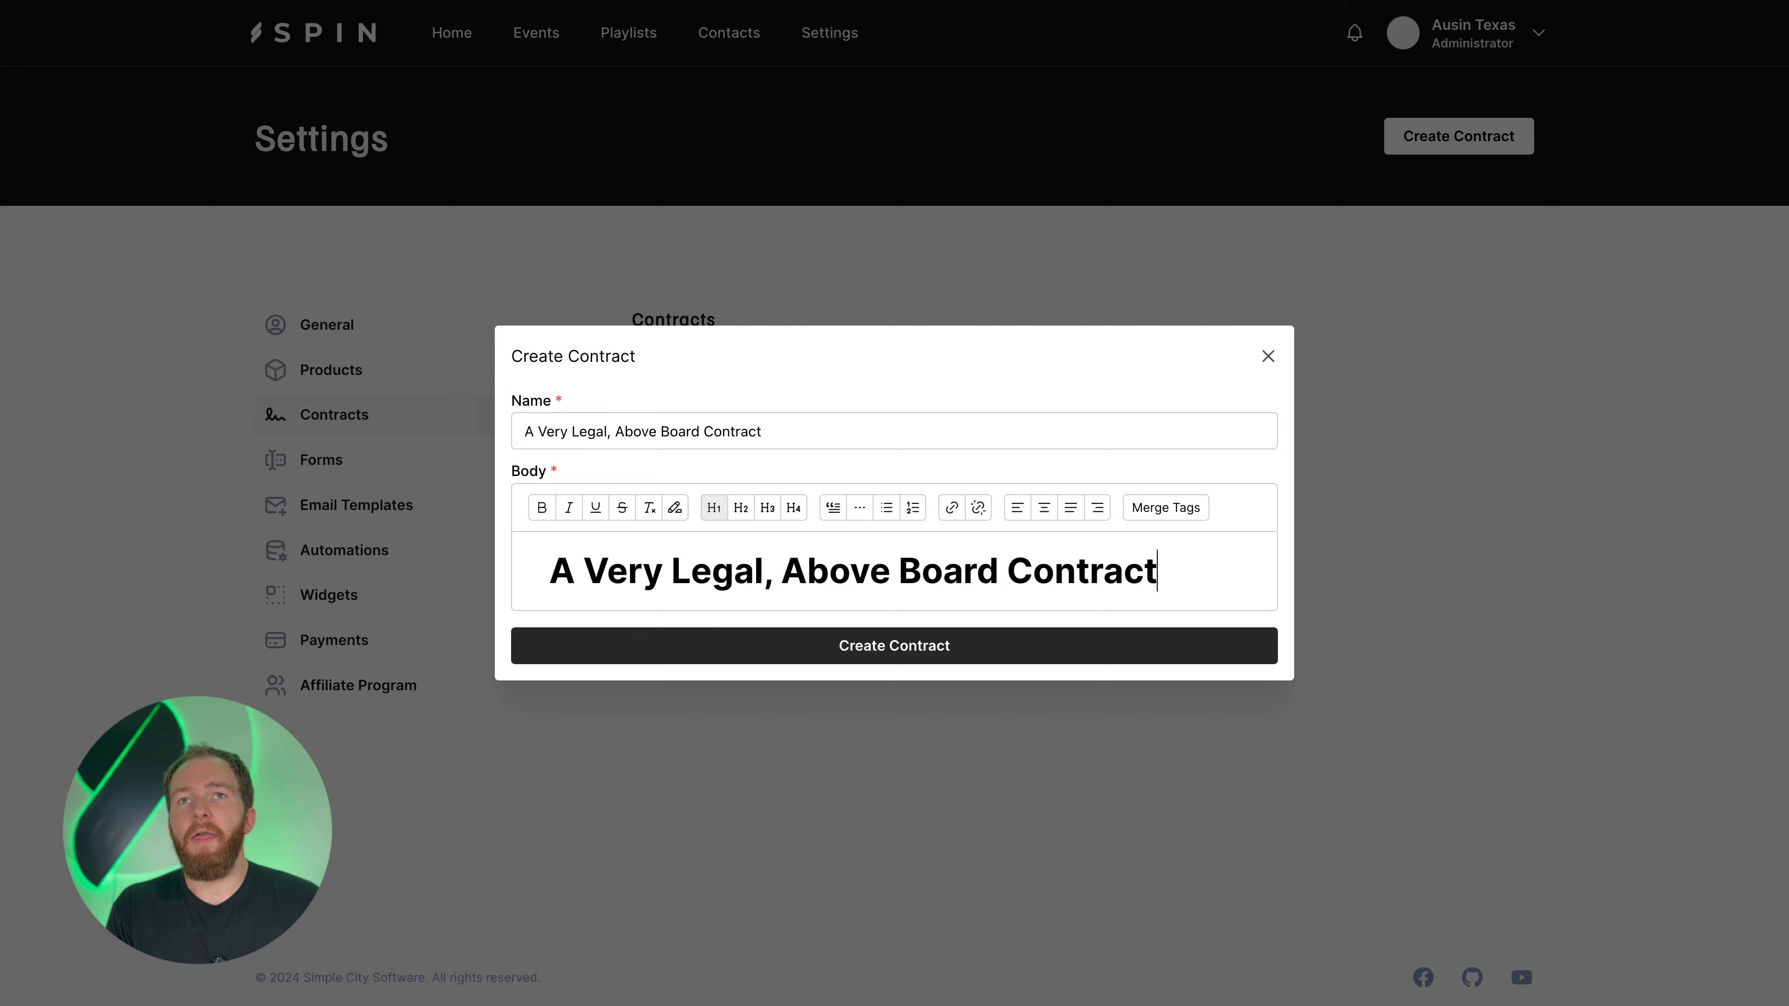
Below the heading, write "This contract is so legal, that it could never, ever, ever be used for anything sketchy at the following locations:"
key("Return")
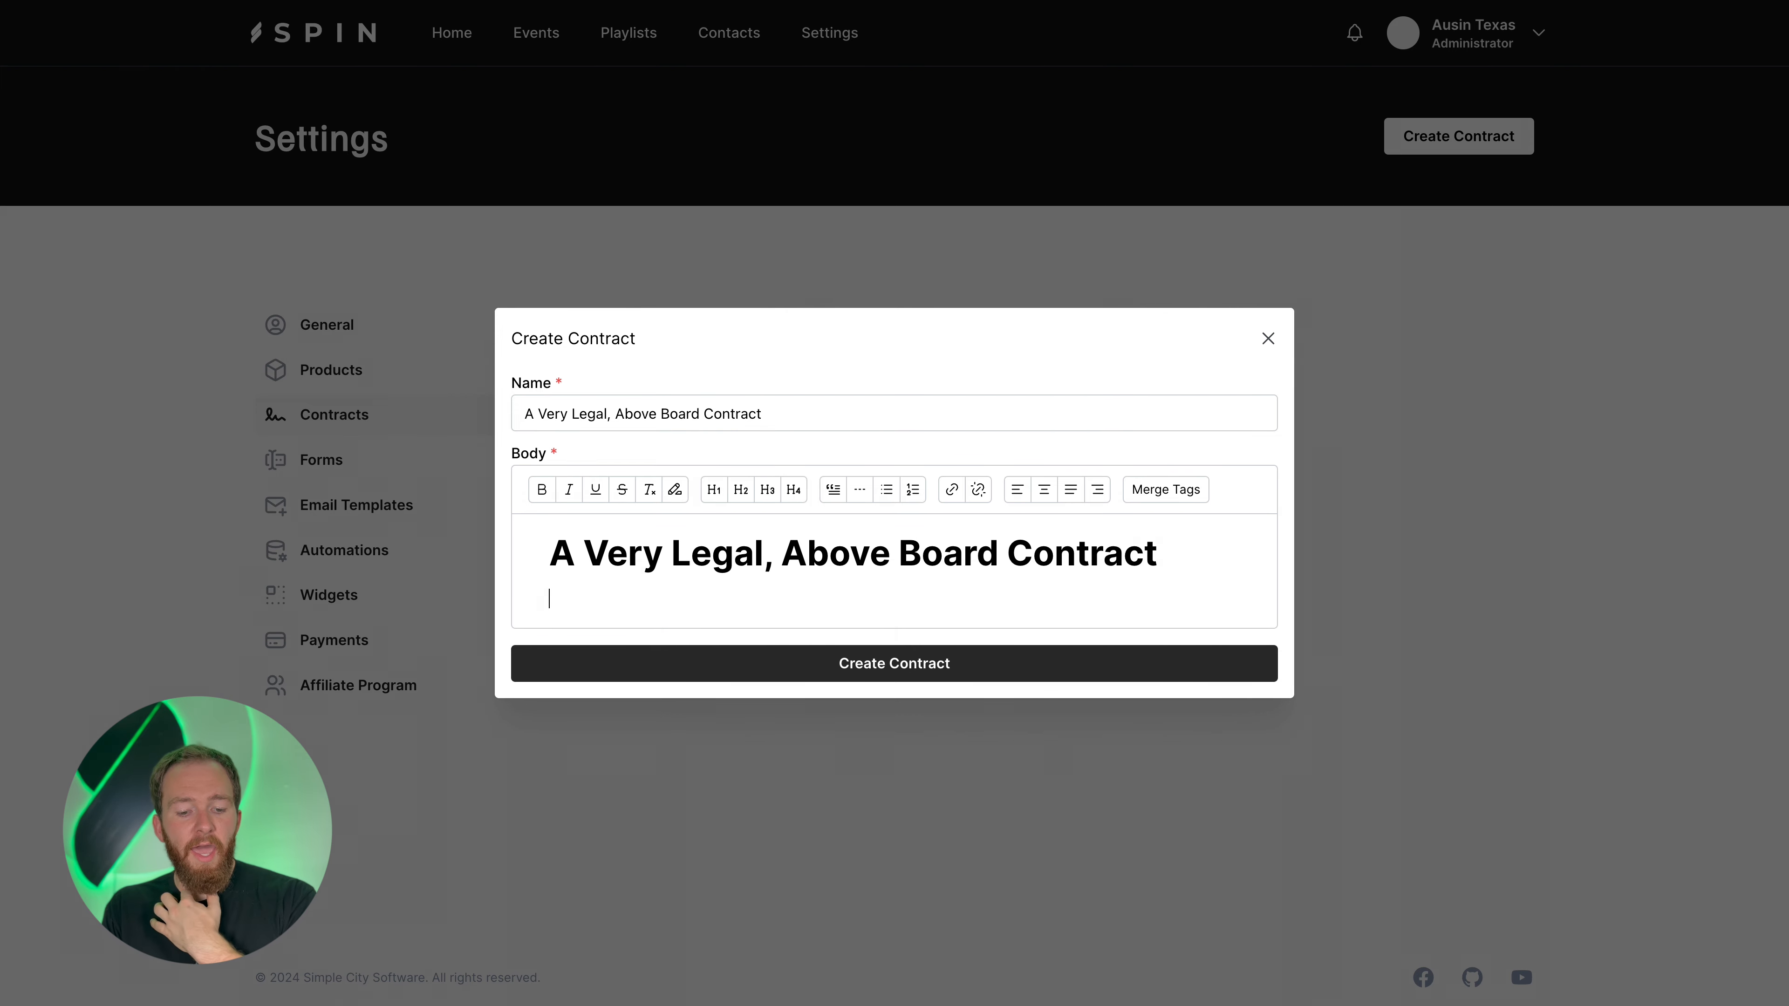
type("T")
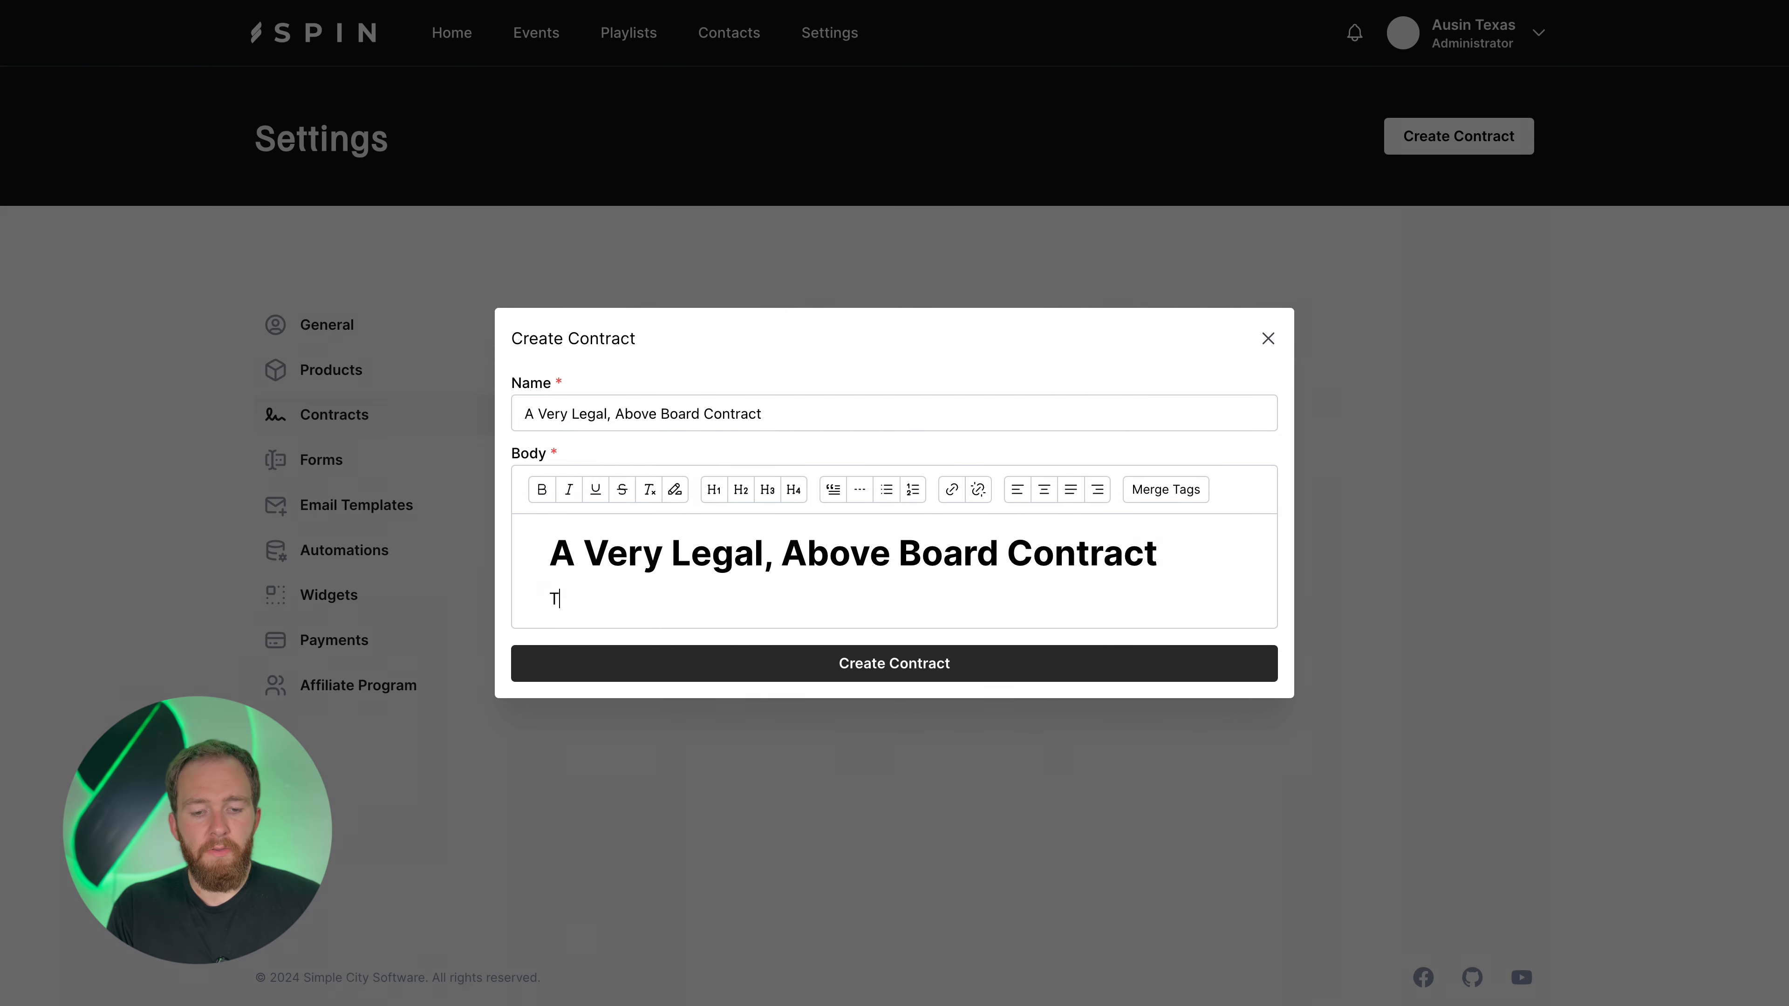
type("his contract is ")
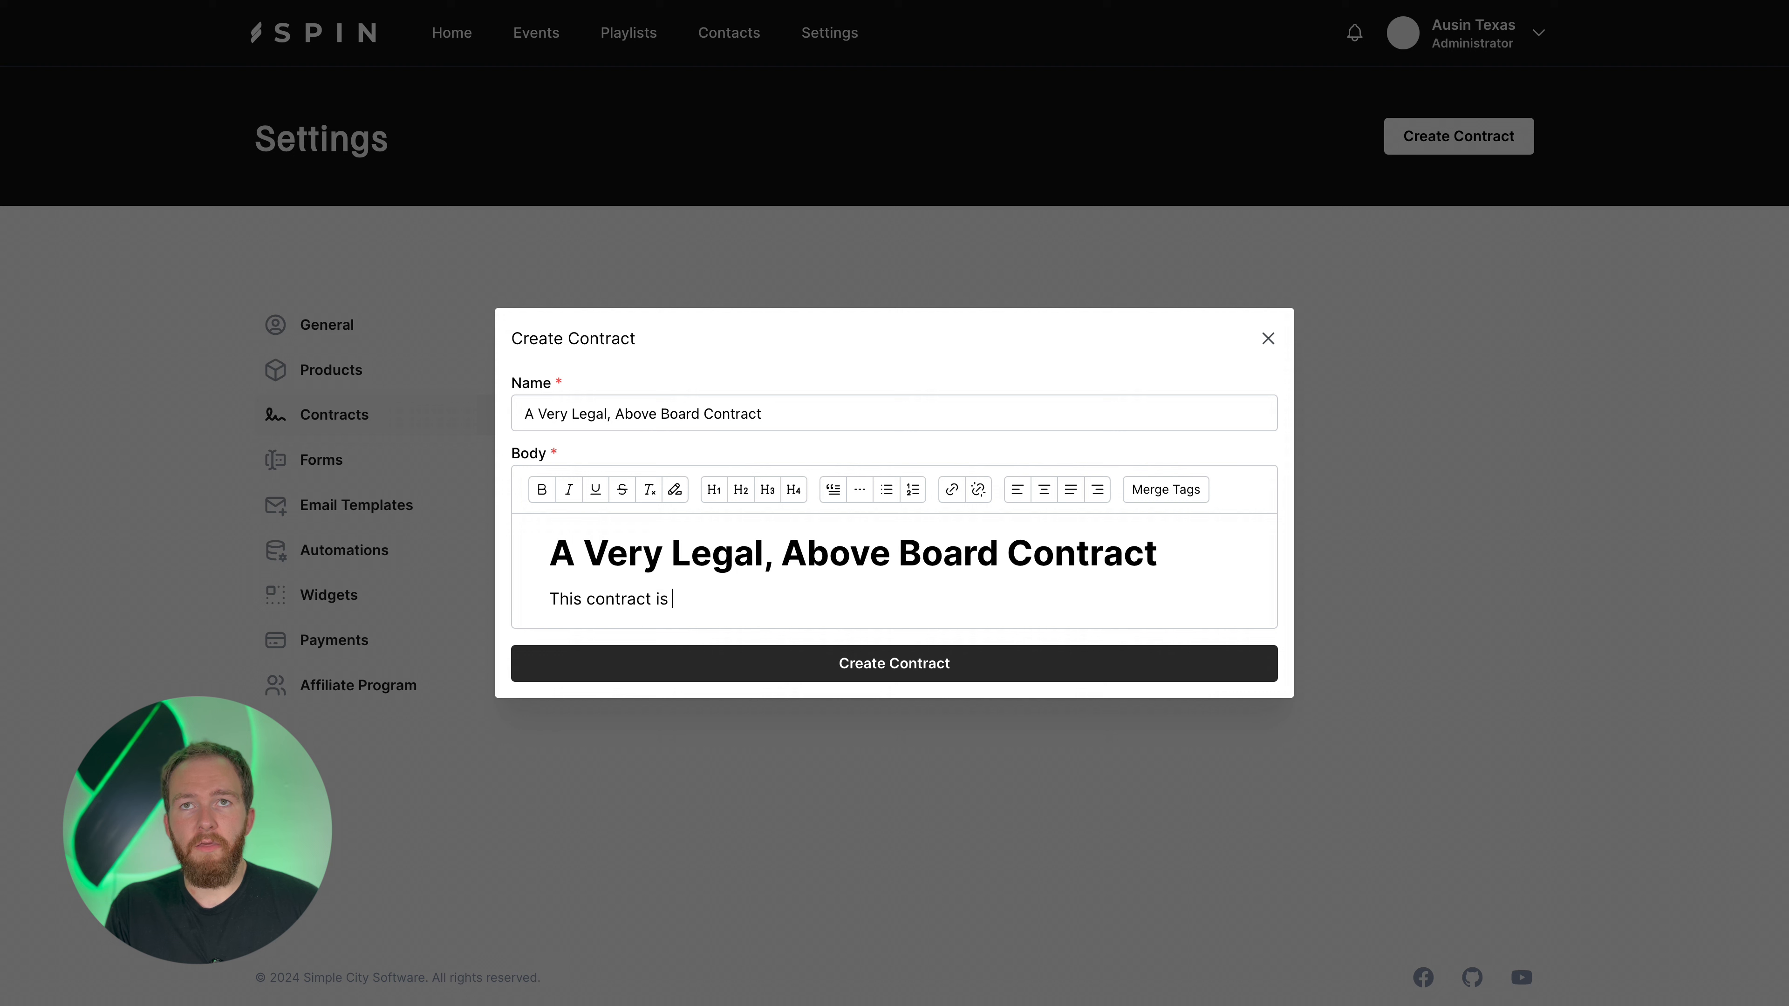
type("so legal, tha")
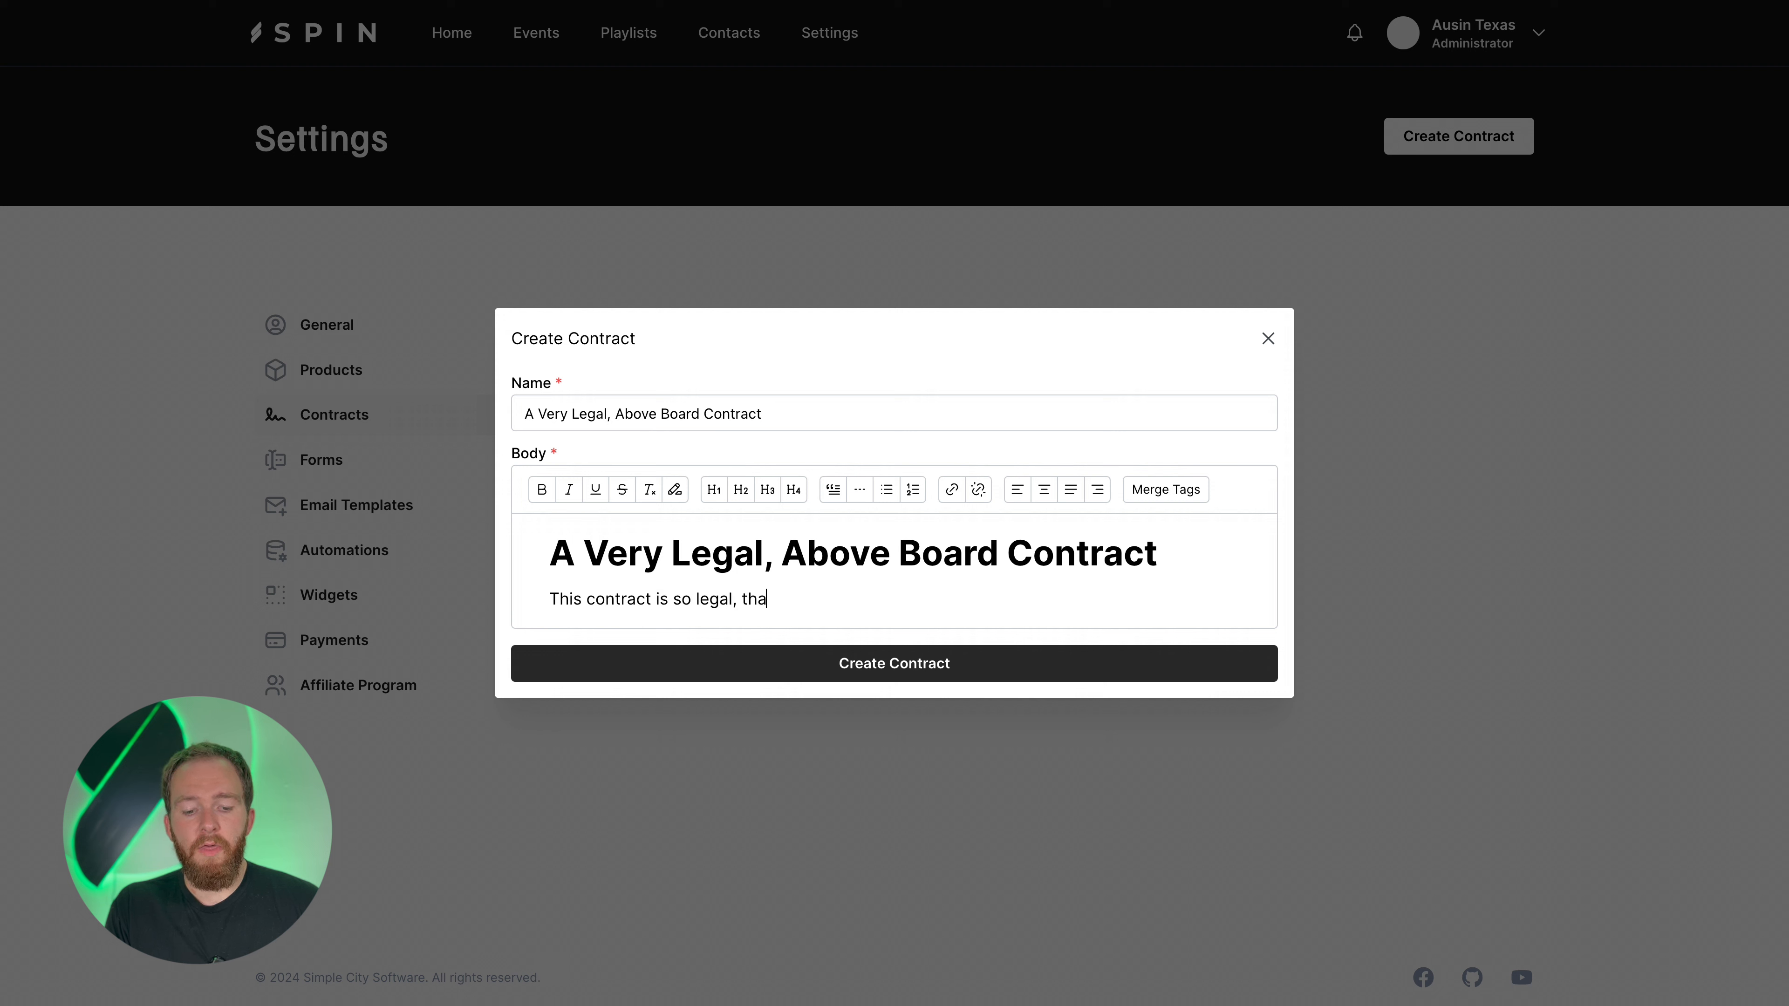
type("t it could never, ever")
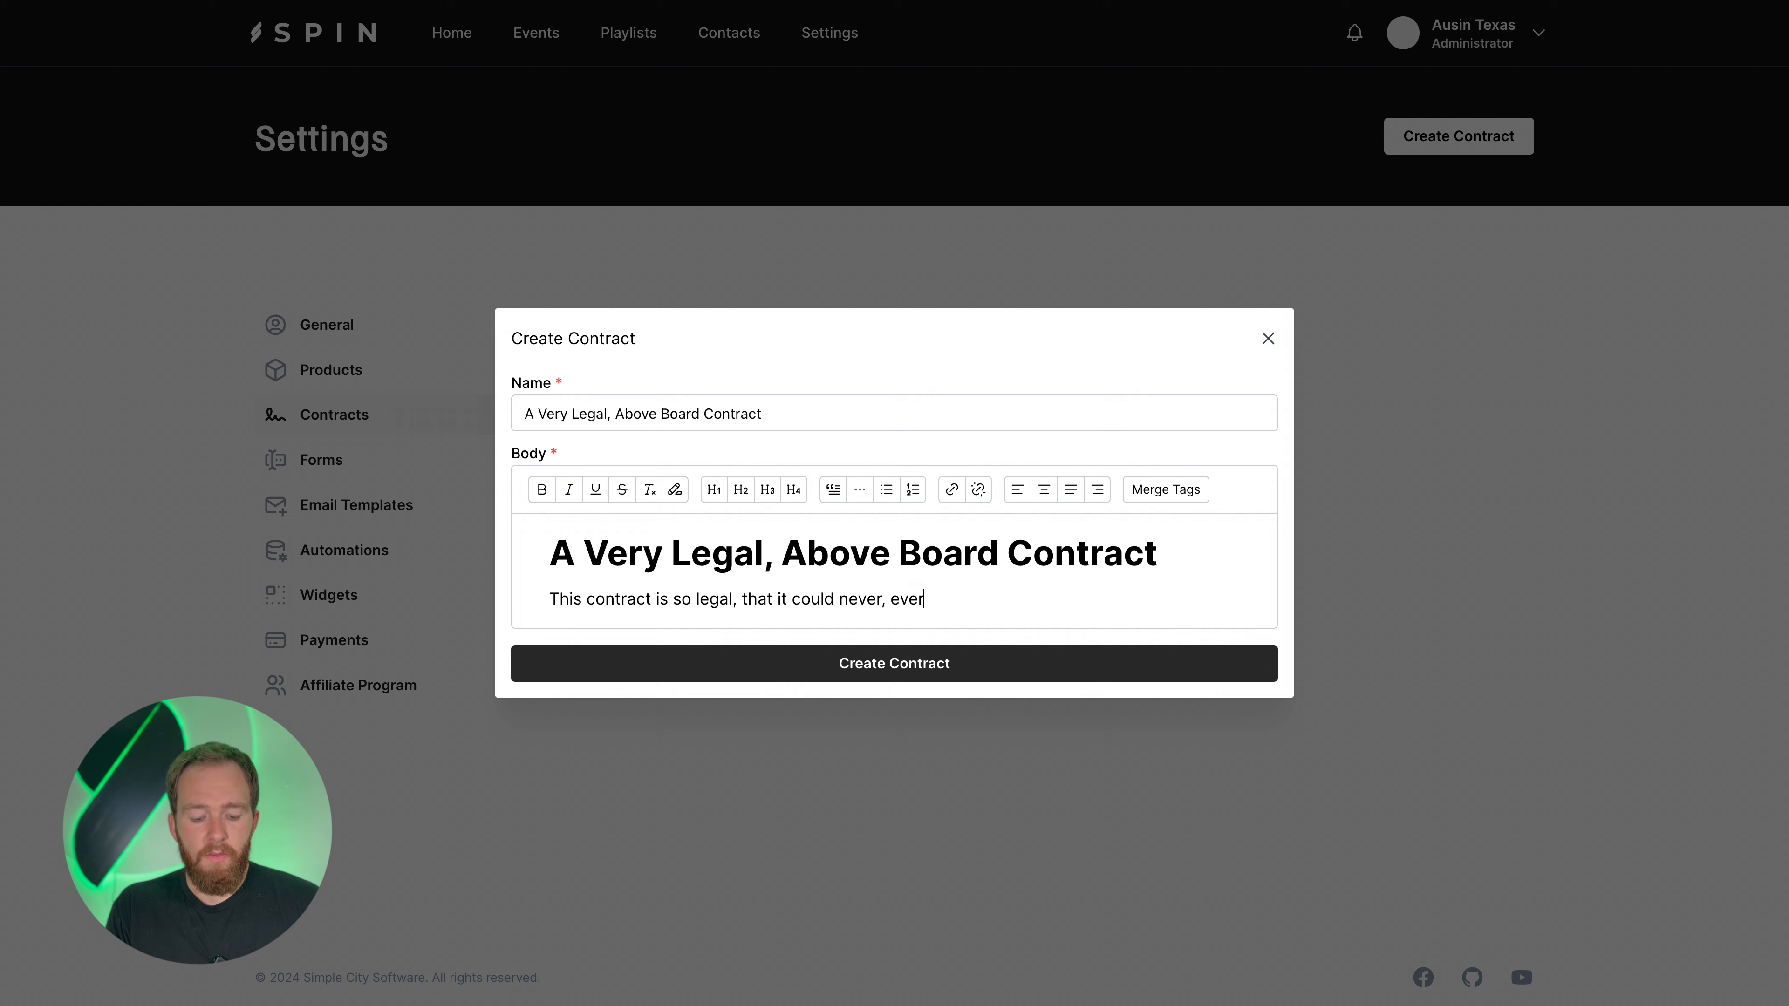
type(", ever ")
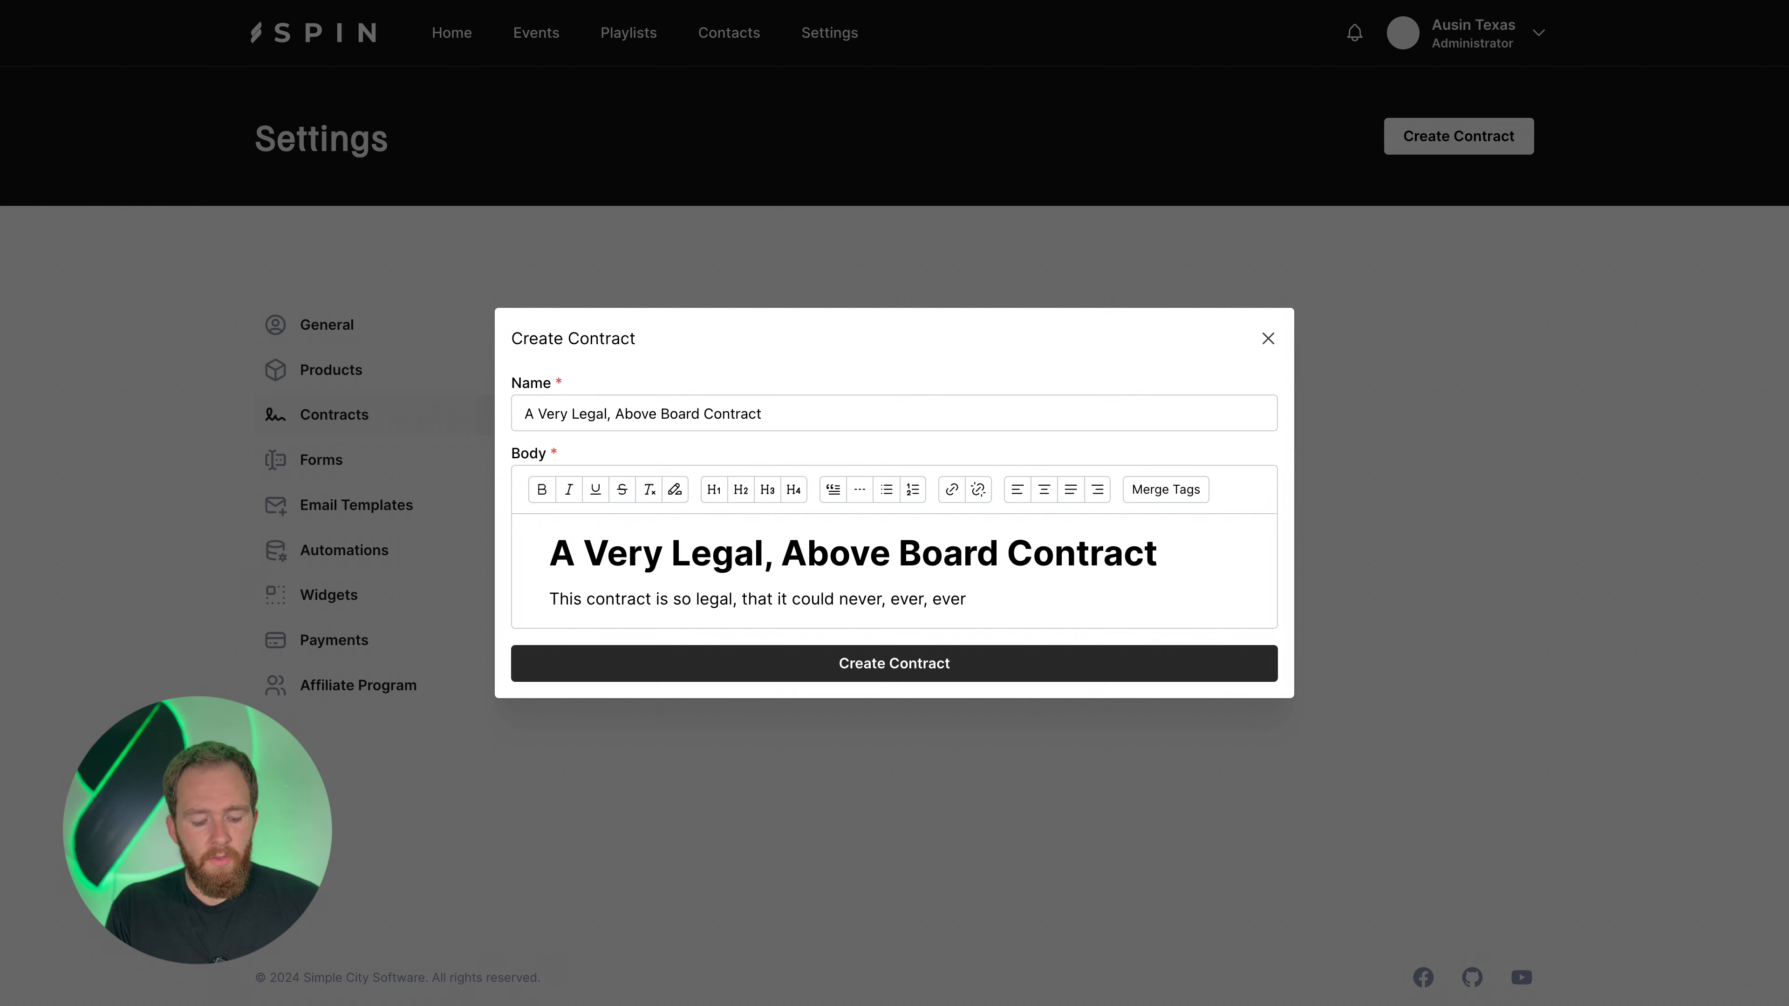
type("be used for anyt")
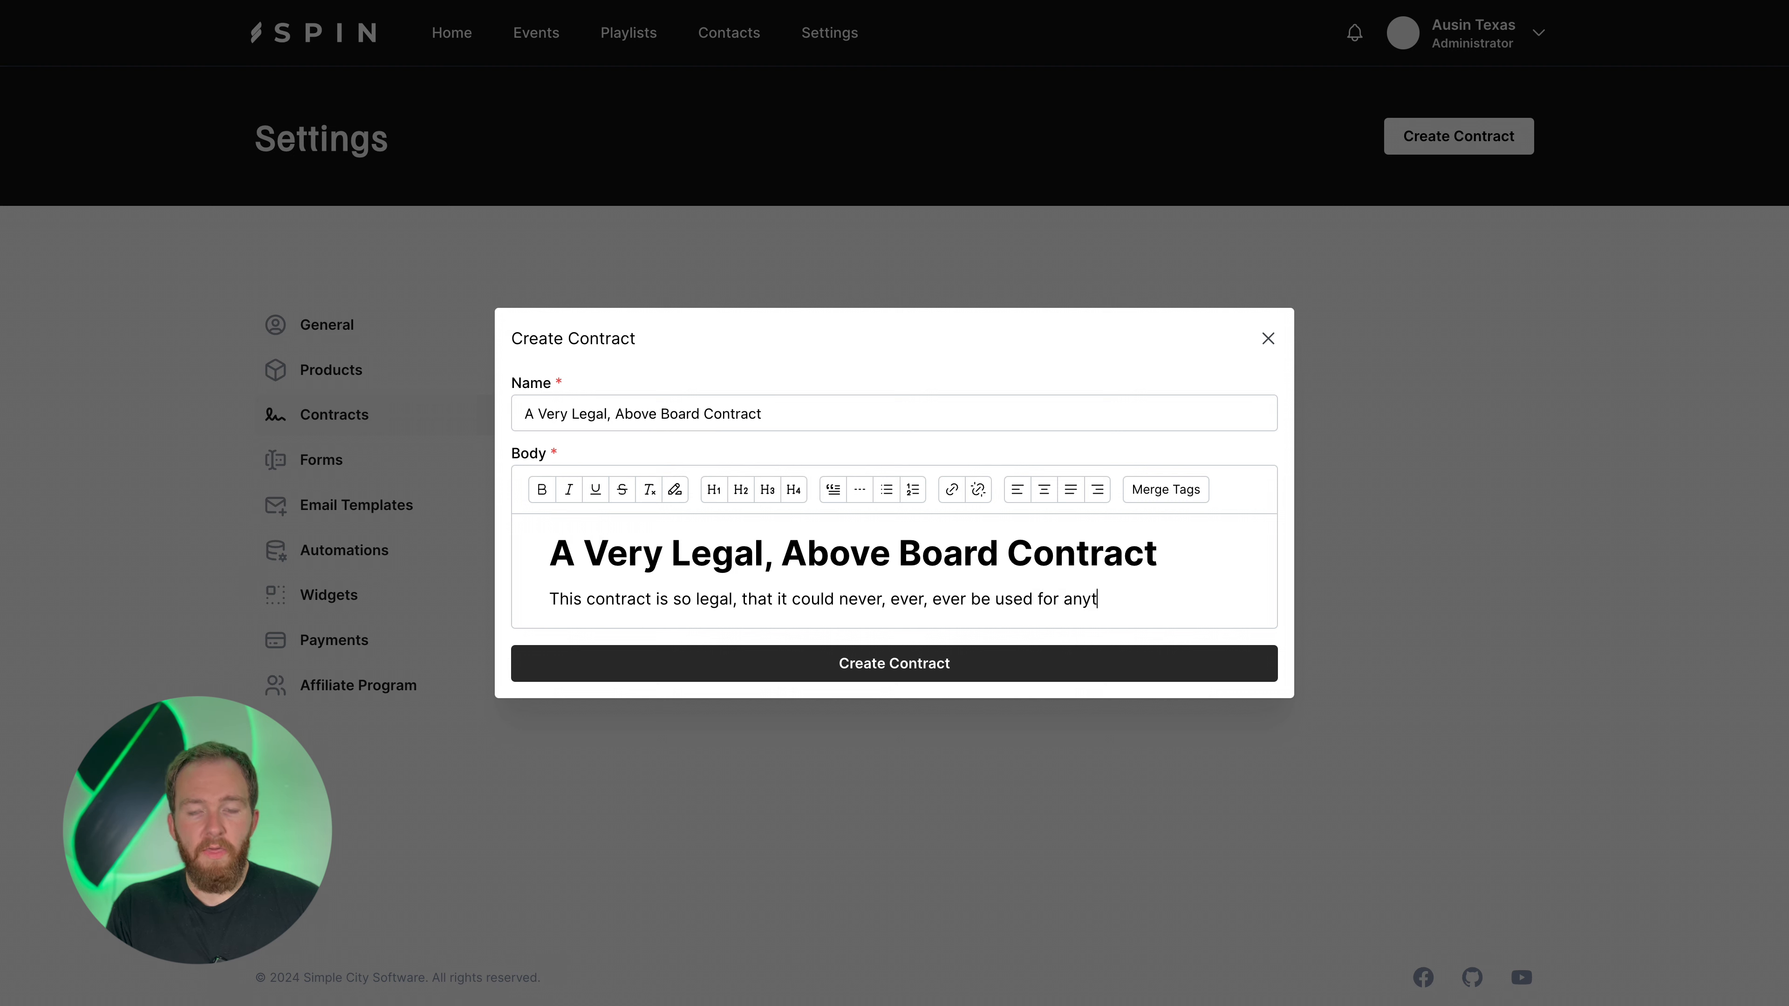
type("hing sketchy ")
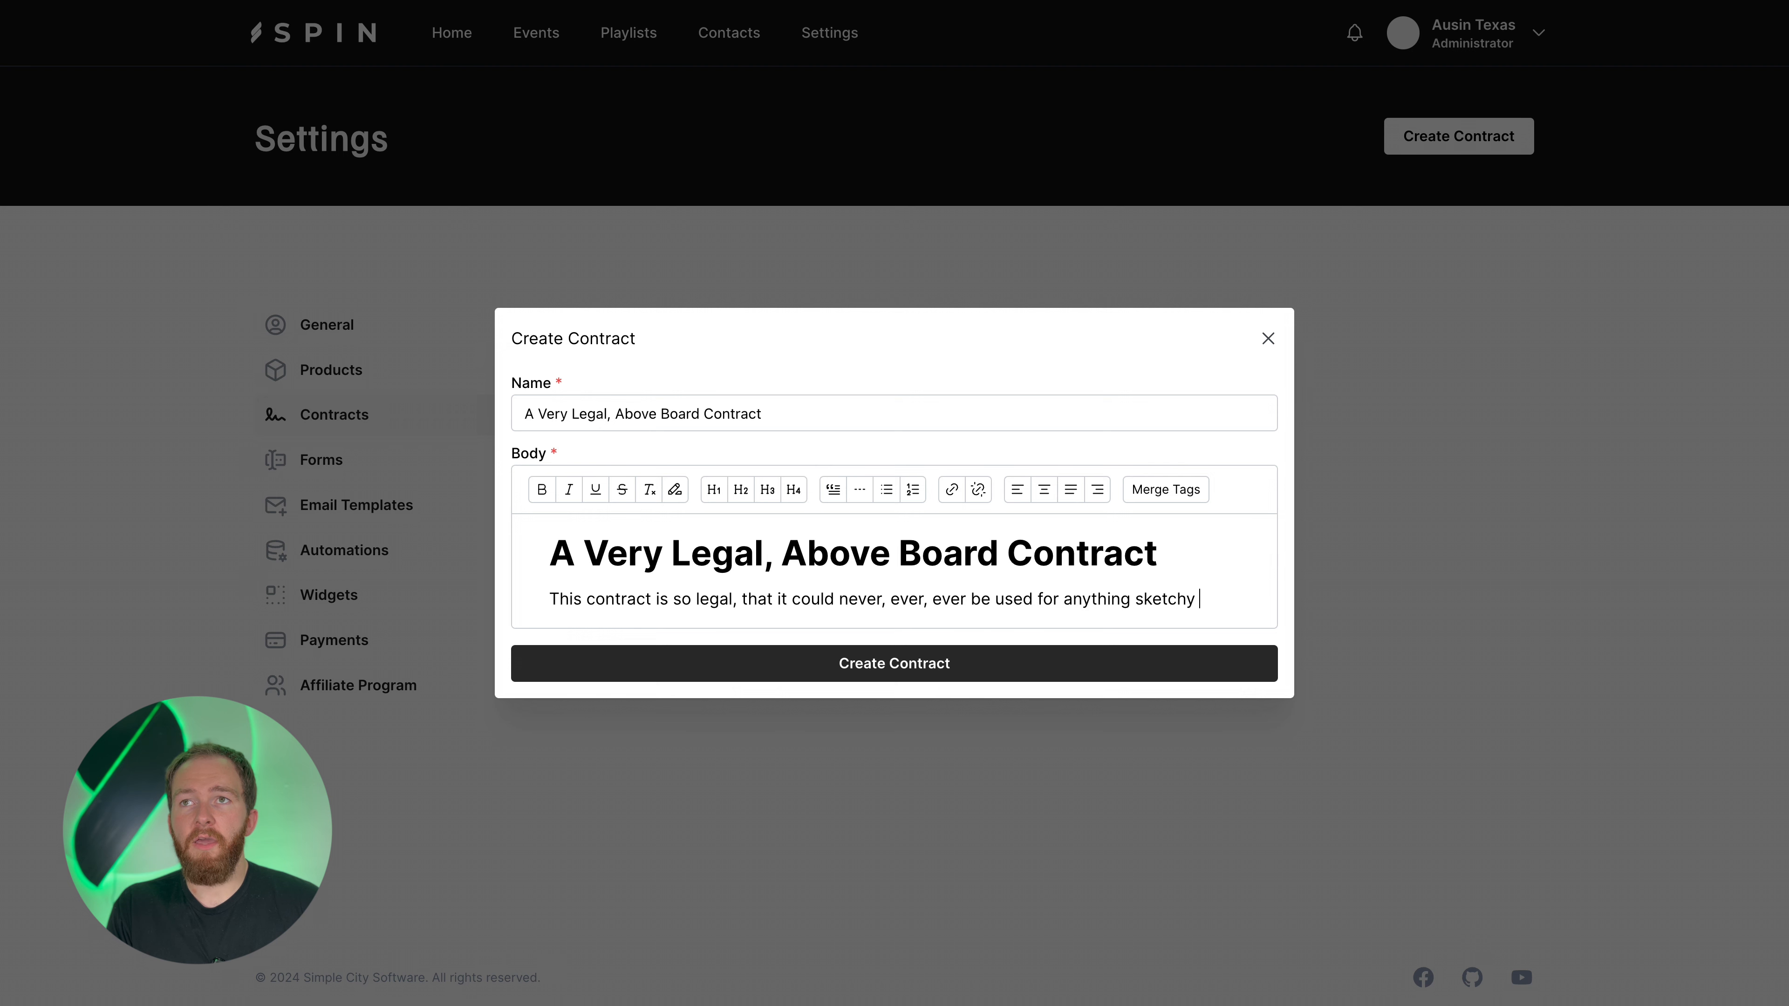
type("at the following ")
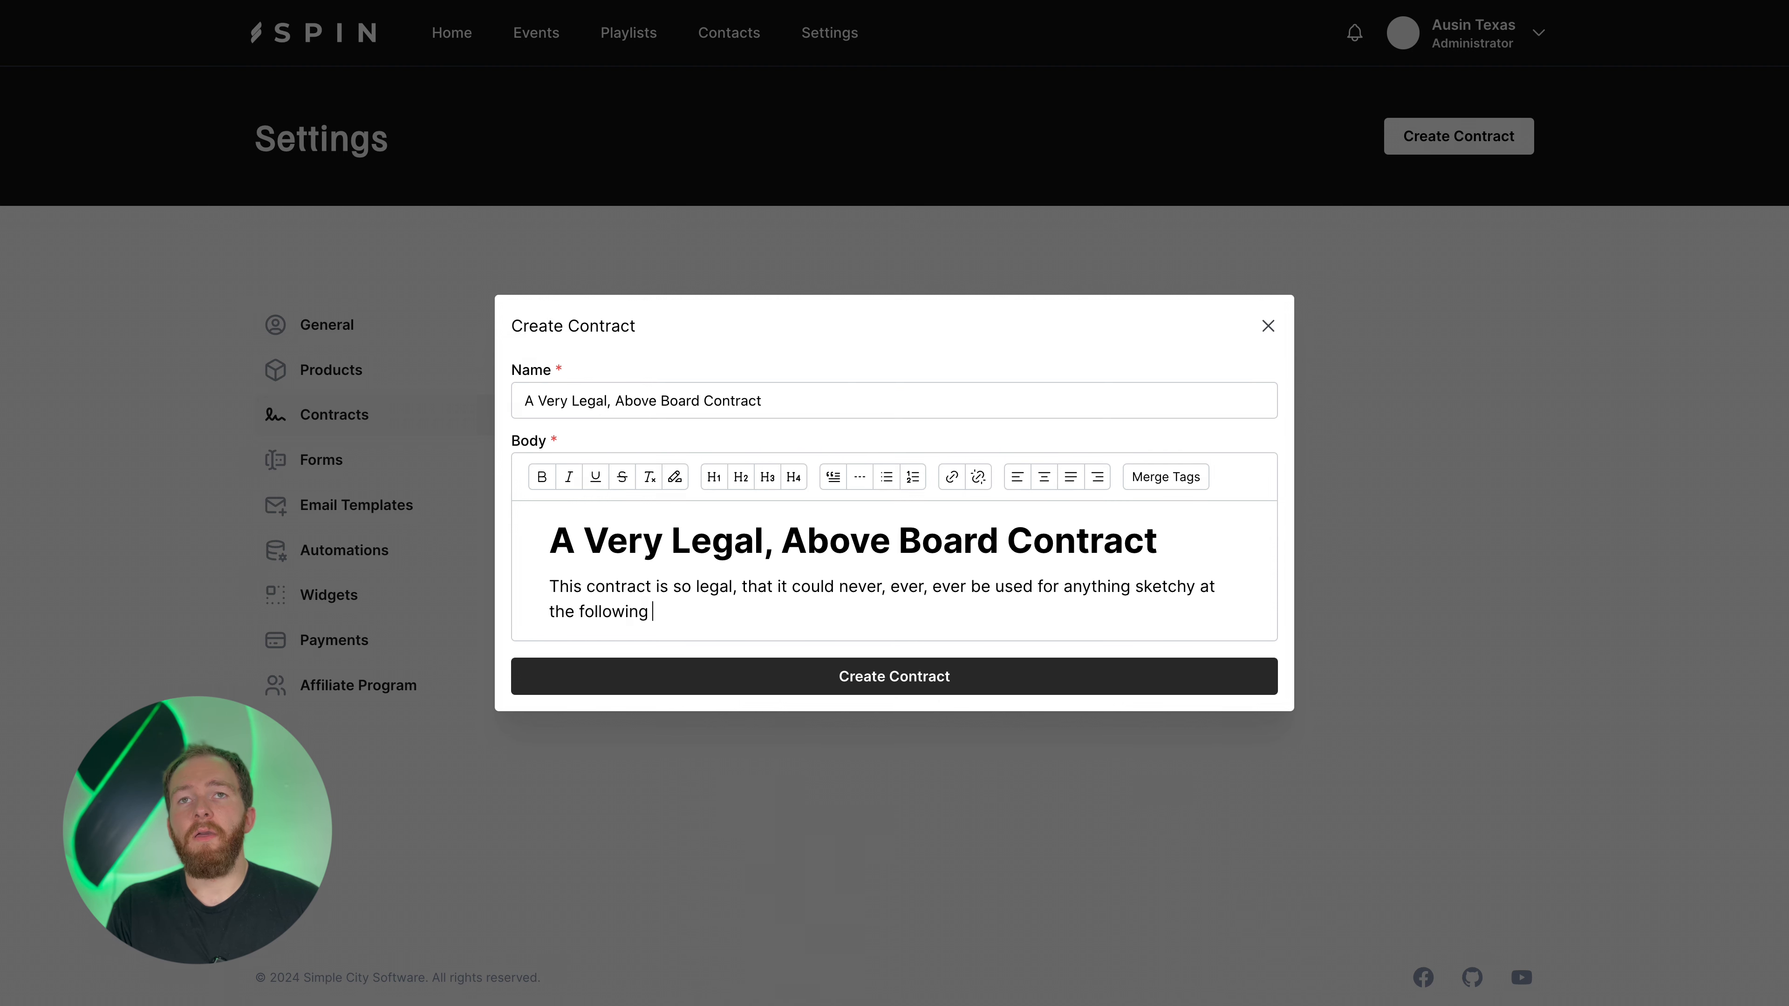
type("locations")
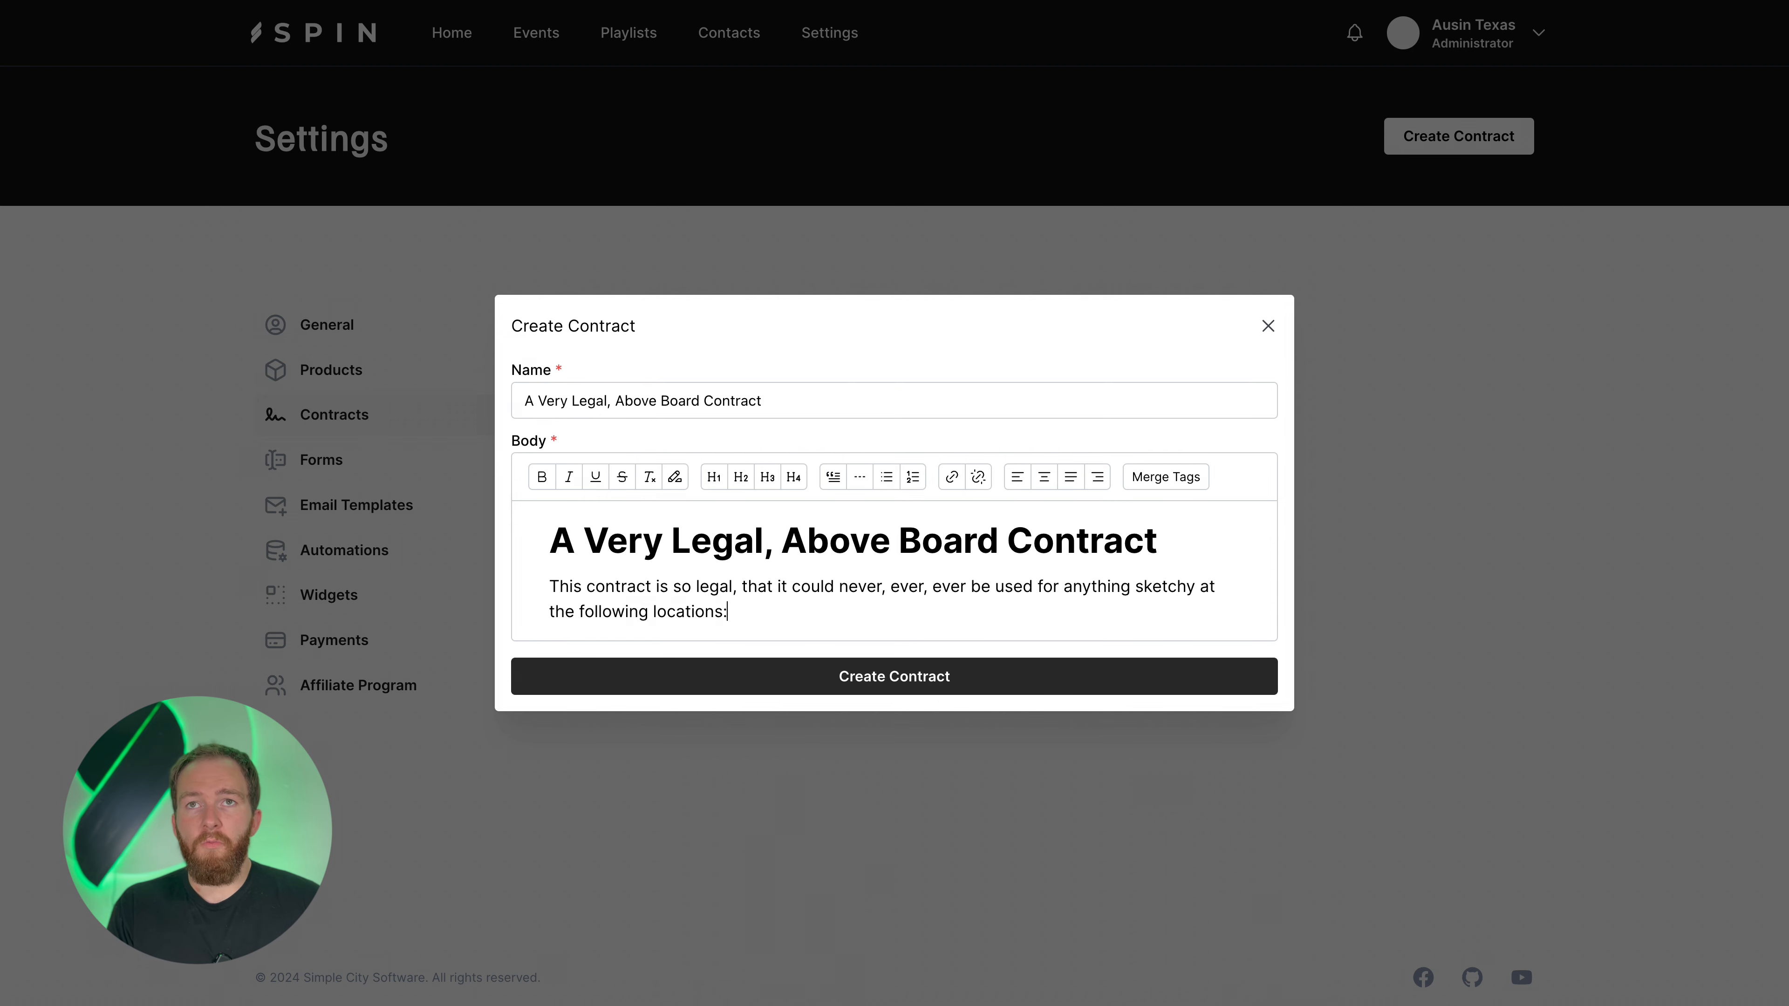
type(":")
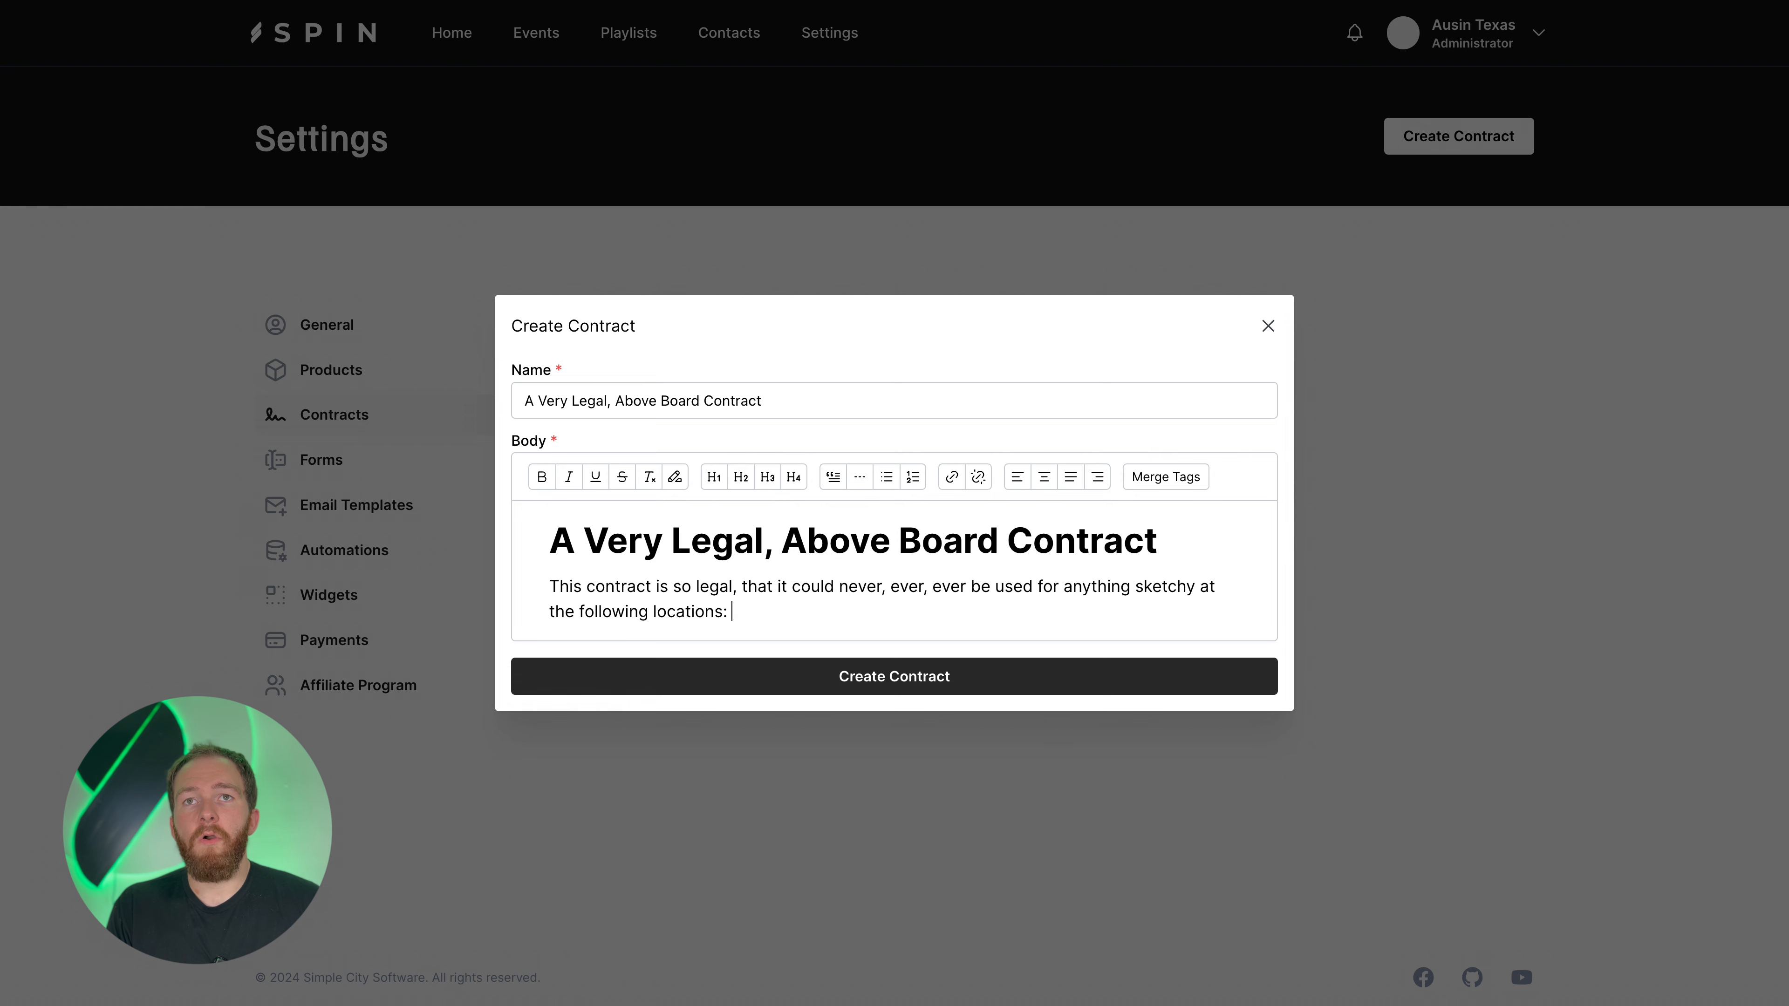
Insert the Location List merge tag below the opening paragraph, leaving one blank line between them
key("Return")
key("Return")
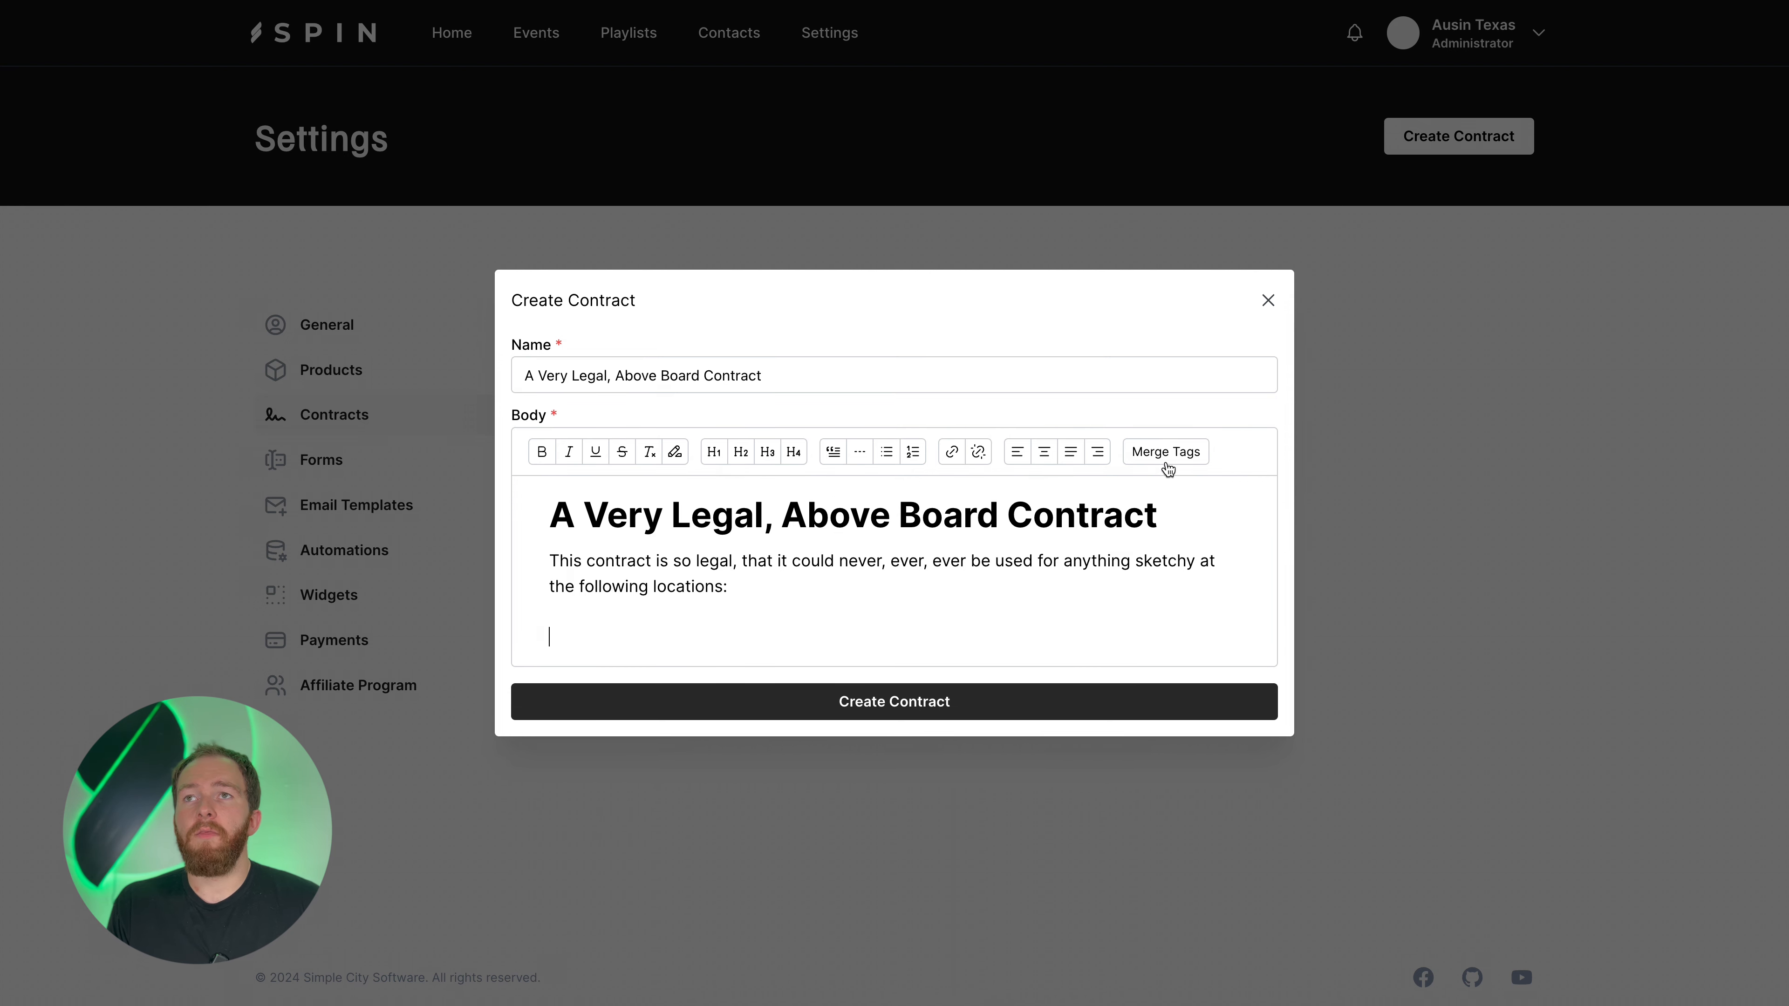
left_click(1194, 455)
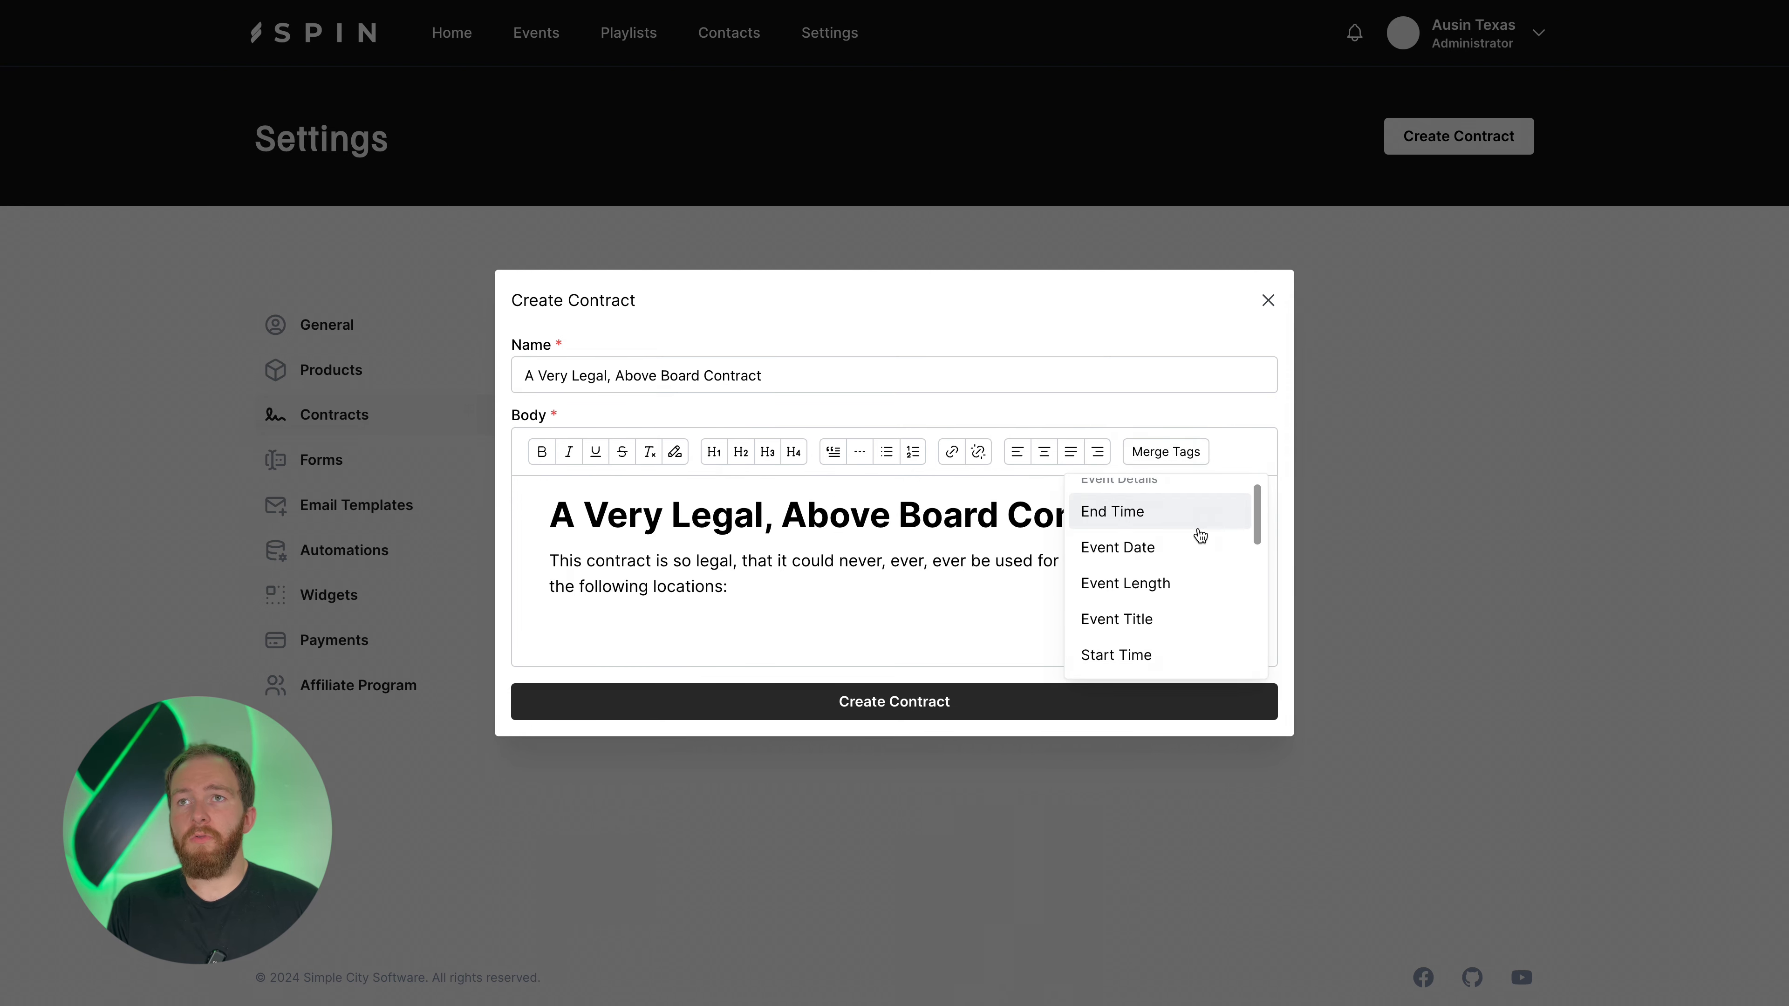
scroll(1200, 537, "down", 6)
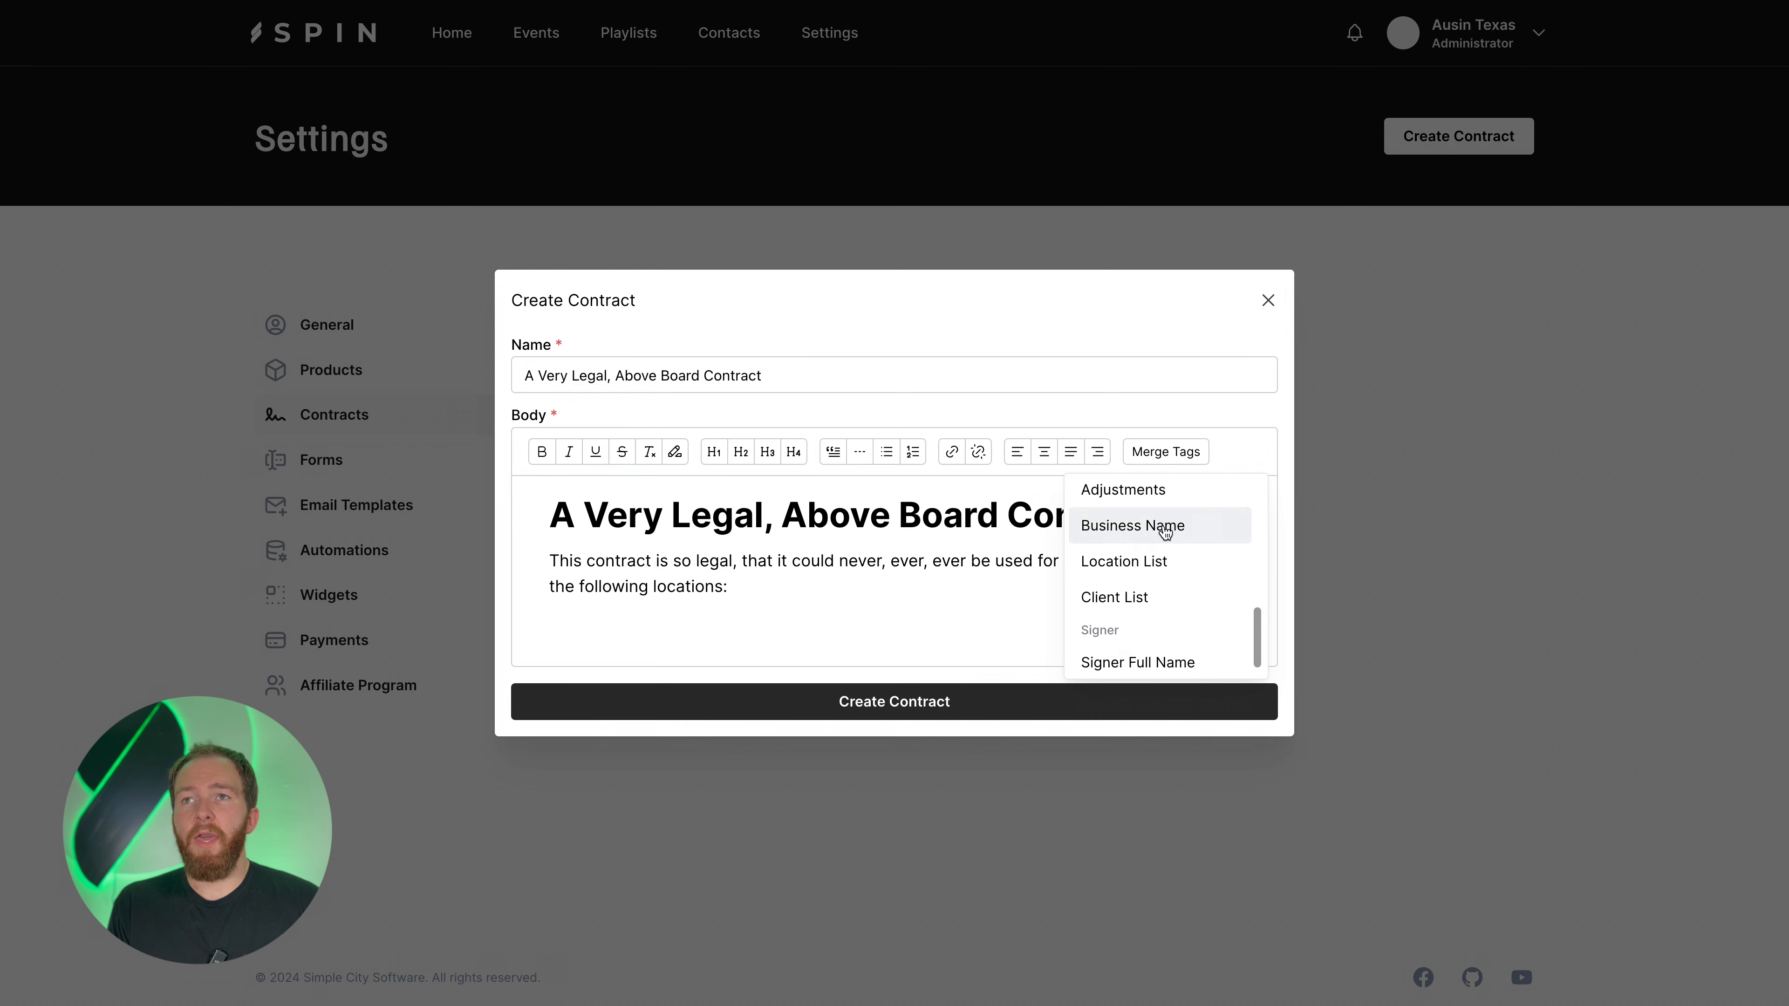
left_click(1162, 568)
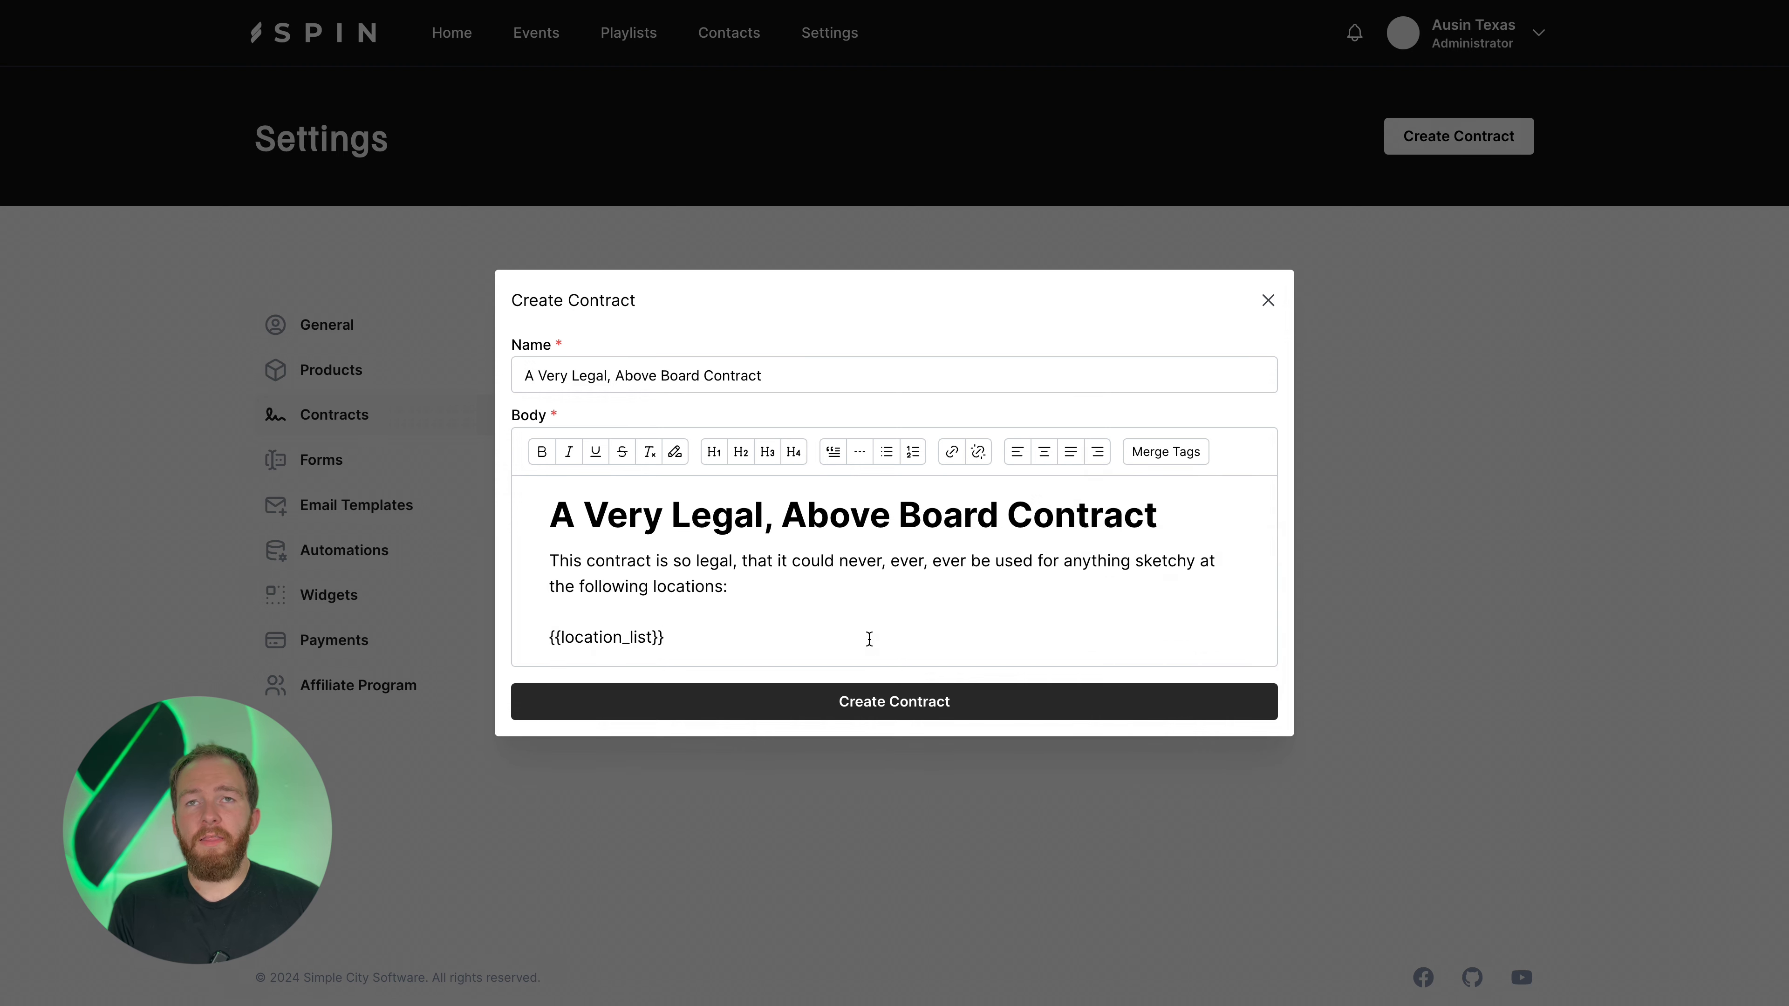
Begin a new paragraph below the location list tag, after a blank line, reading "The signer of this contract agrees to pay"
key("Return")
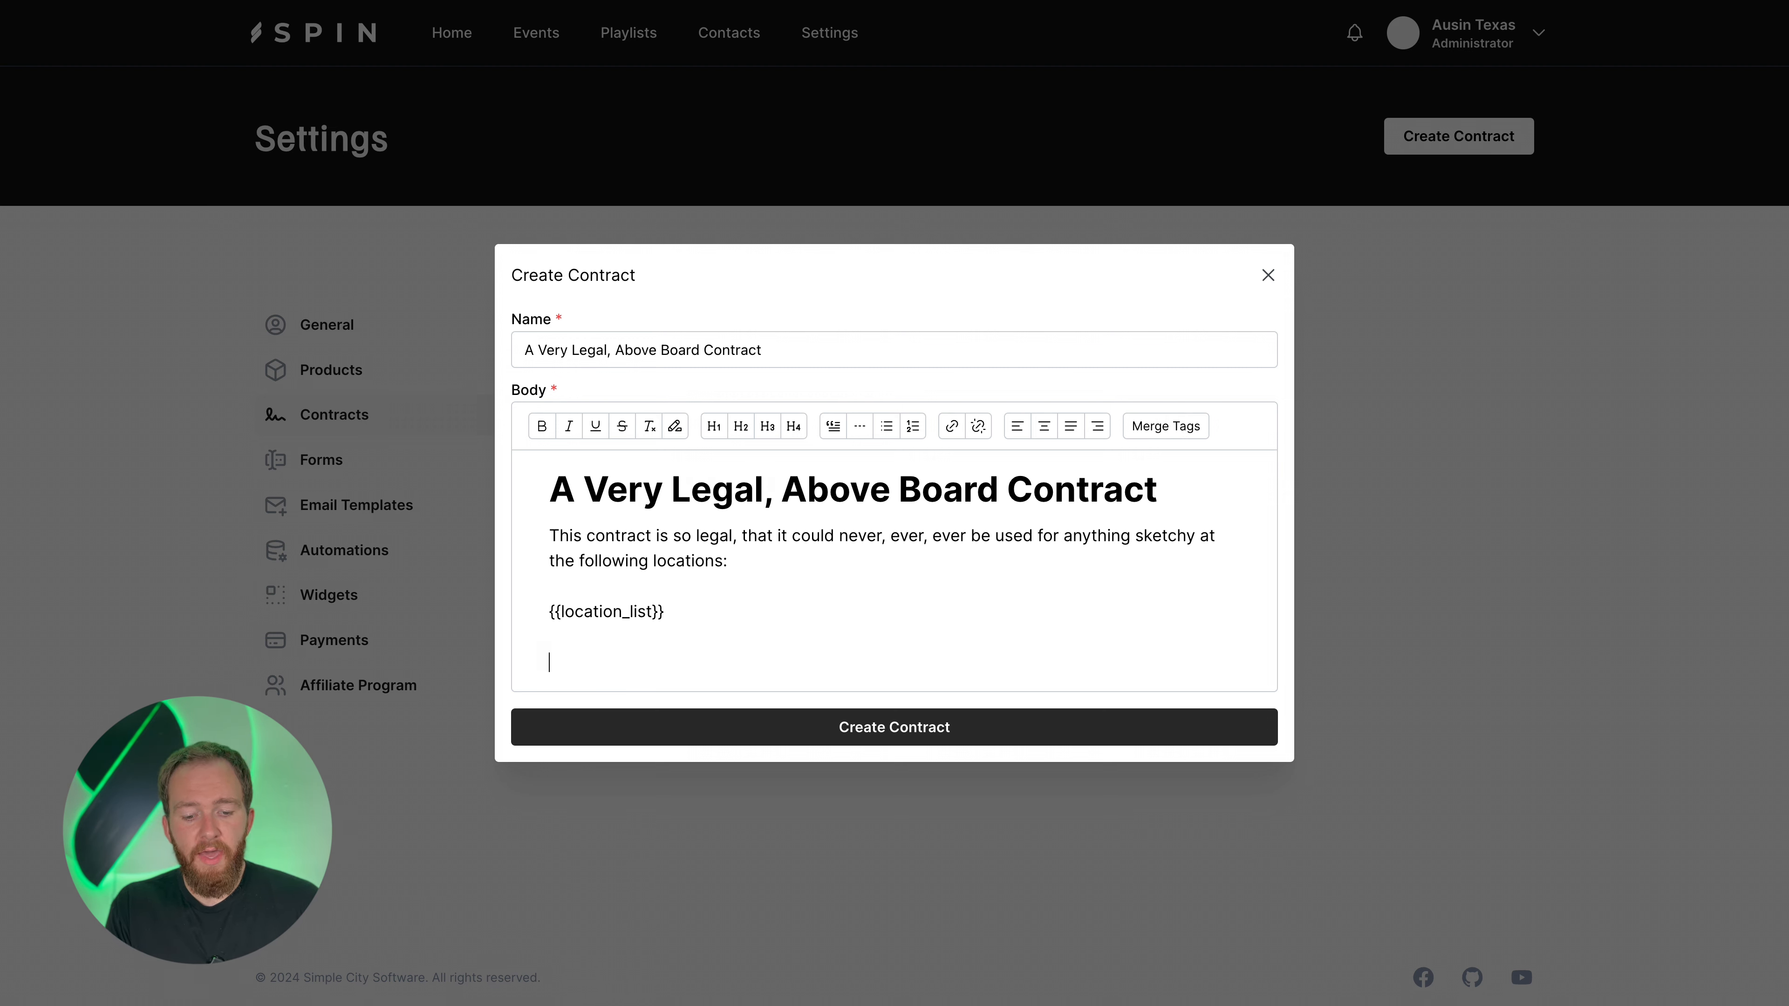
key("Return")
type("Th")
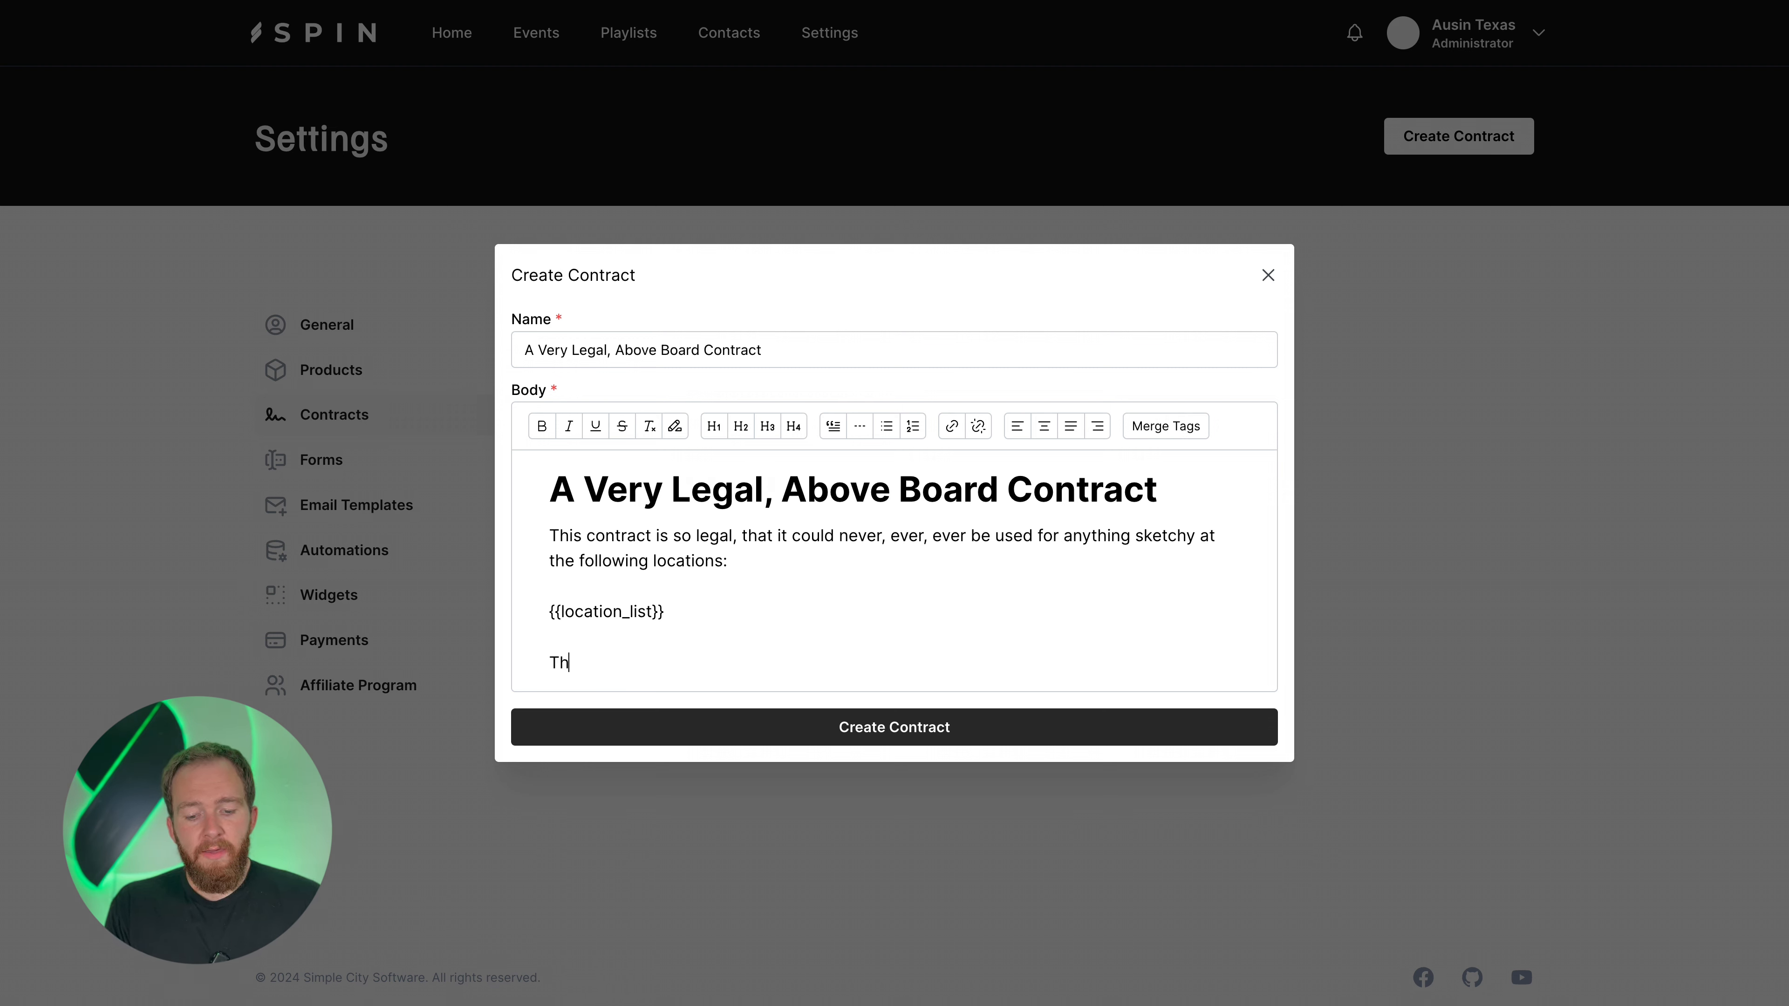
type("e signer of this ")
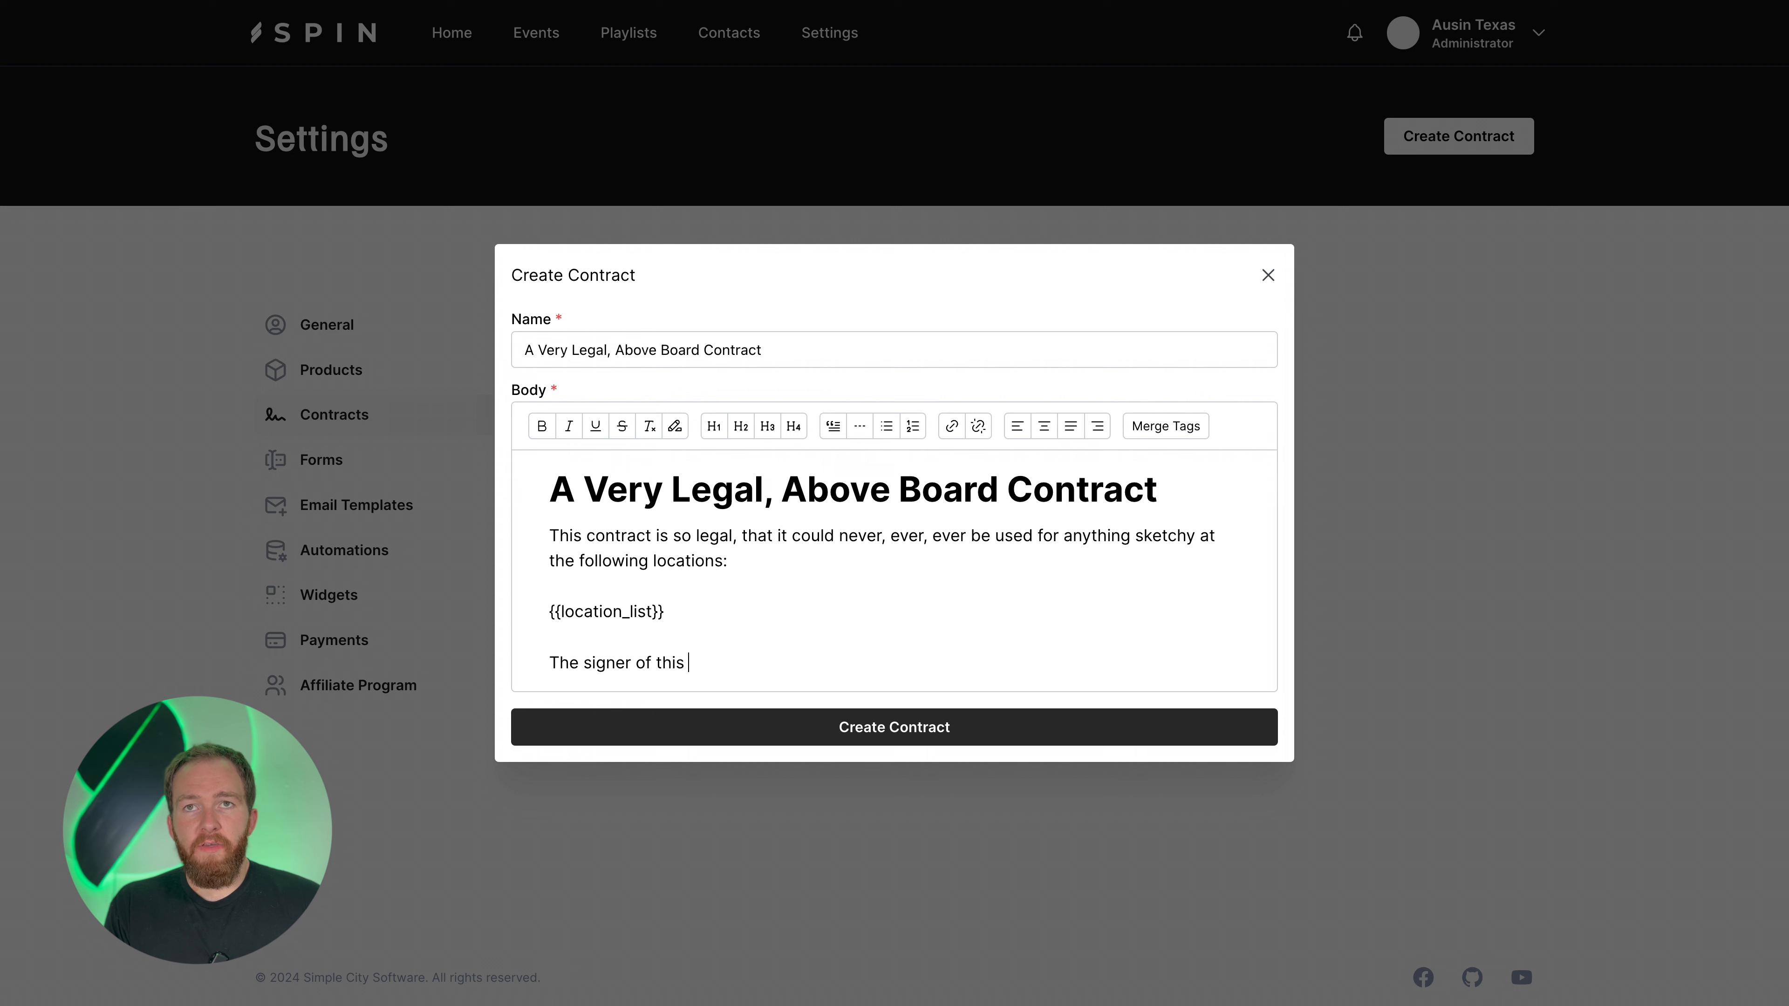
type("contract ag")
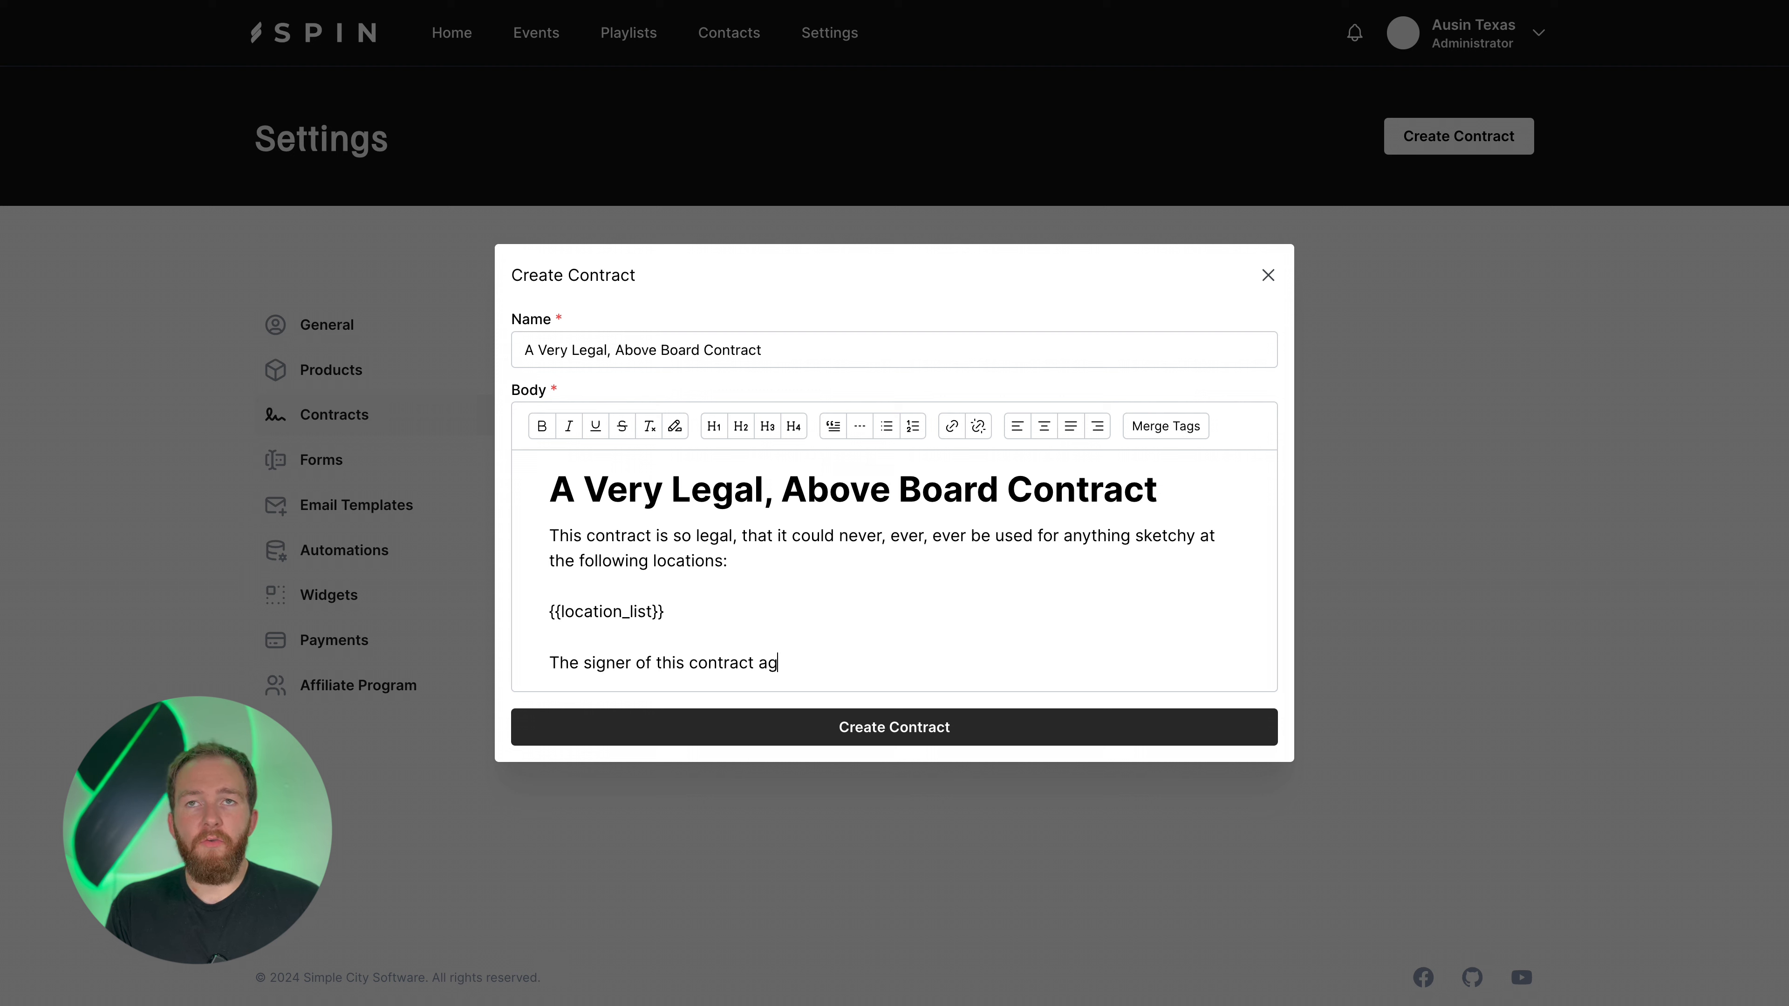
type("rees to pay")
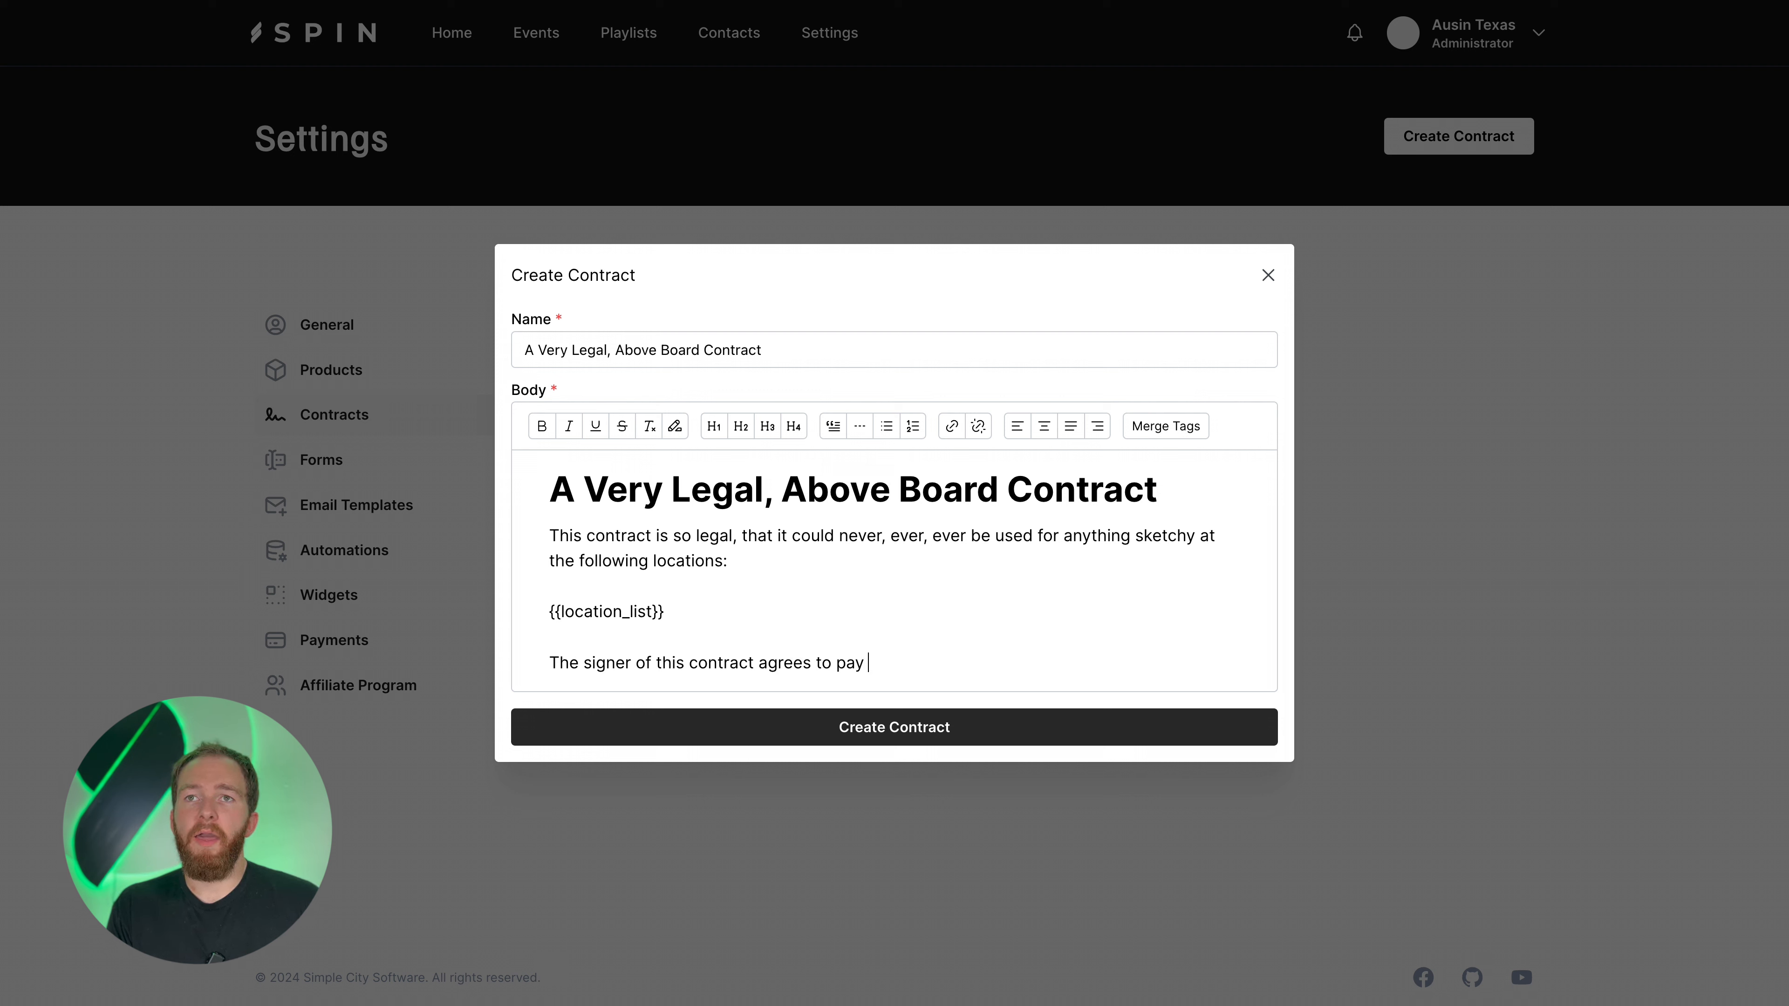
Insert the Business Name and Invoice Total merge tags after "agrees to pay" in the signer sentence
left_click(1166, 426)
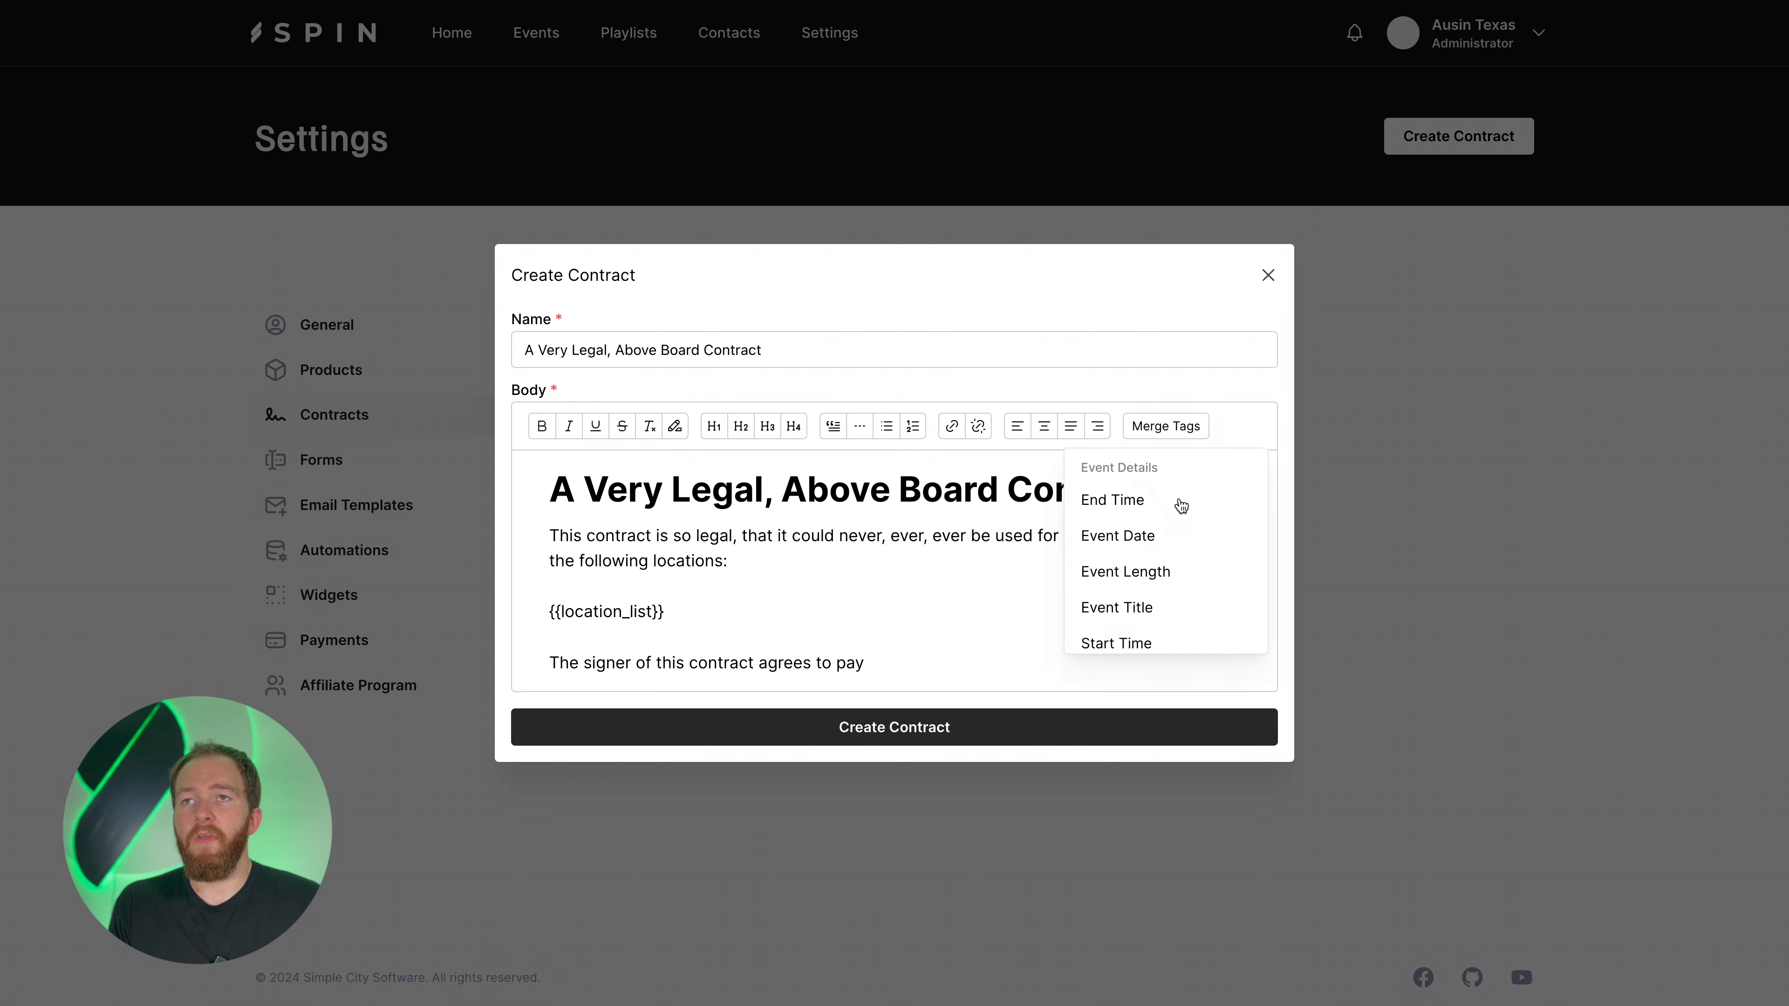
scroll(1183, 536, "down", 2)
scroll(1190, 558, "down", 4)
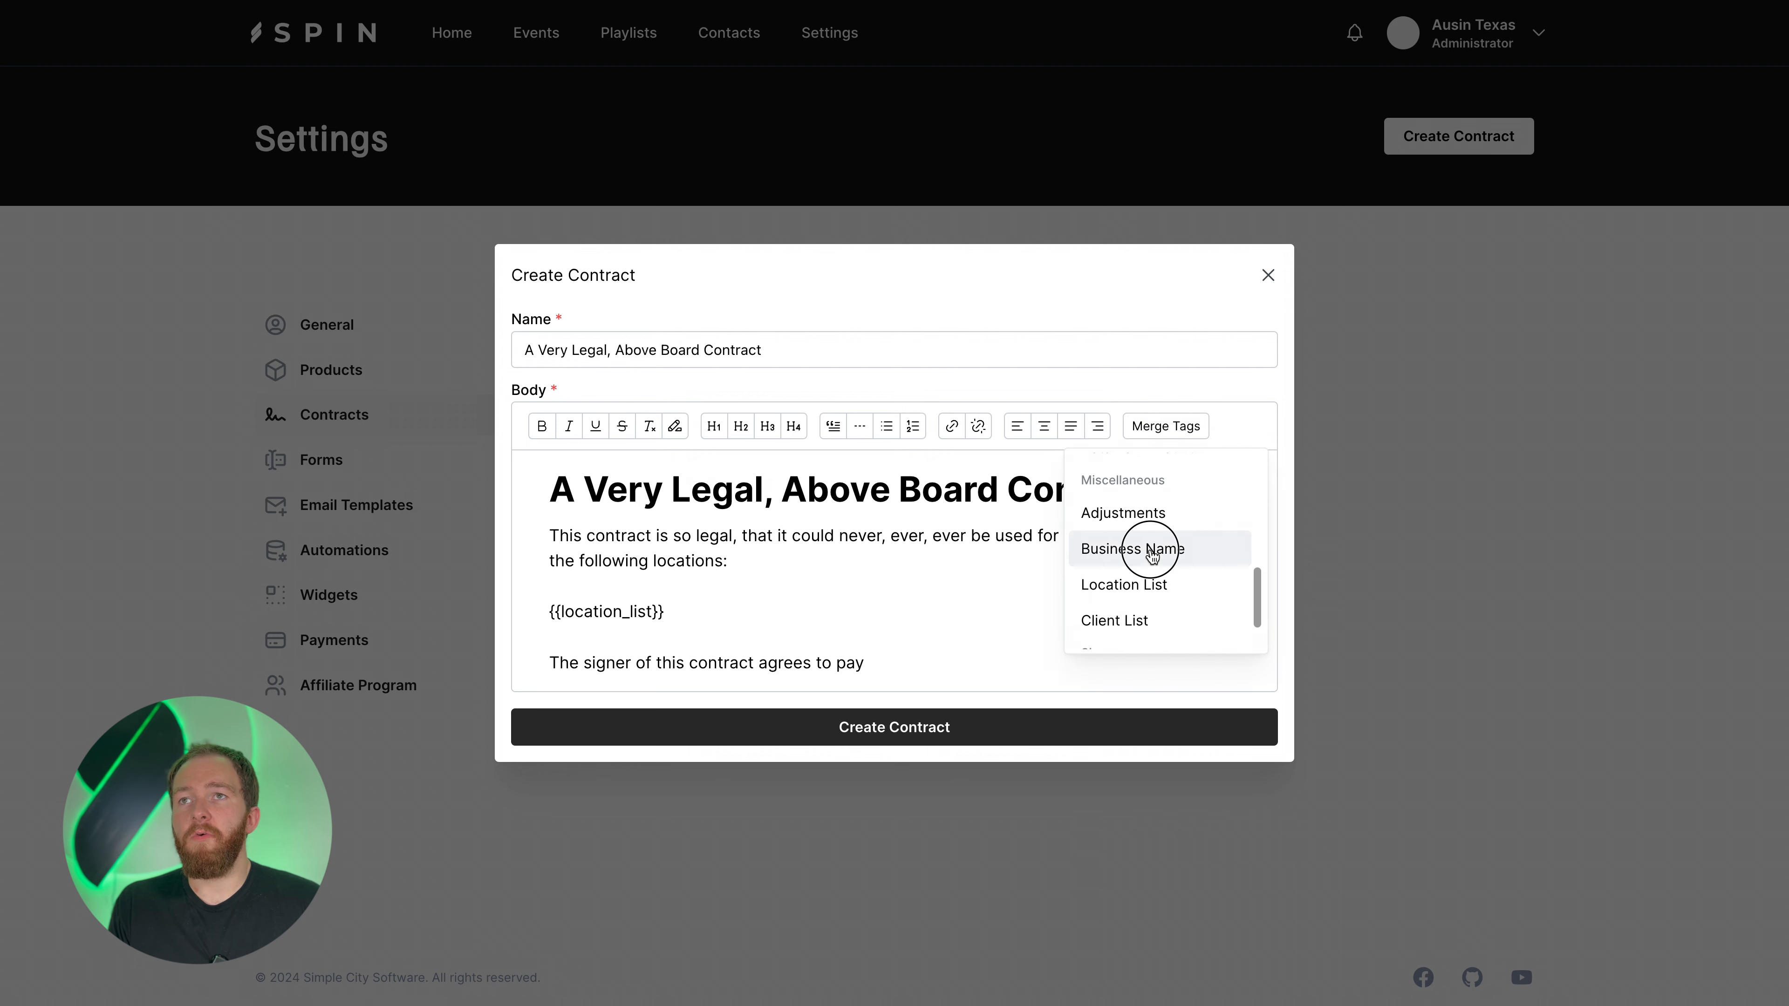
left_click(1158, 550)
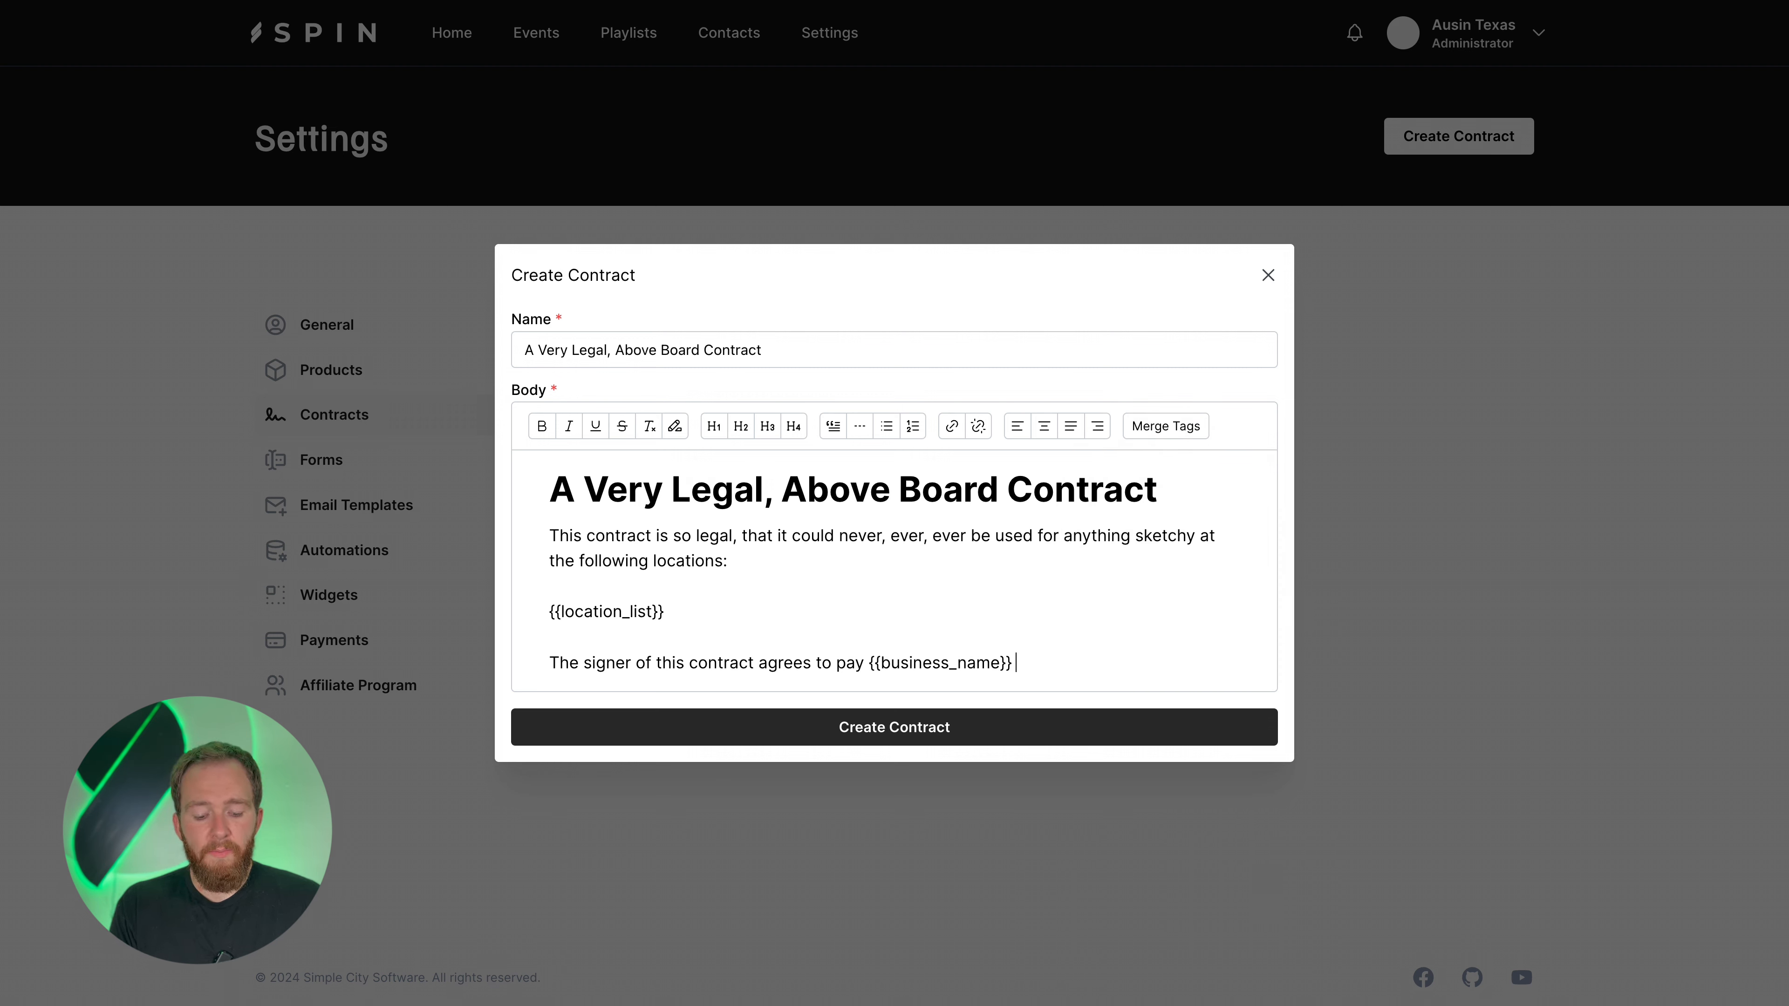
left_click(1144, 425)
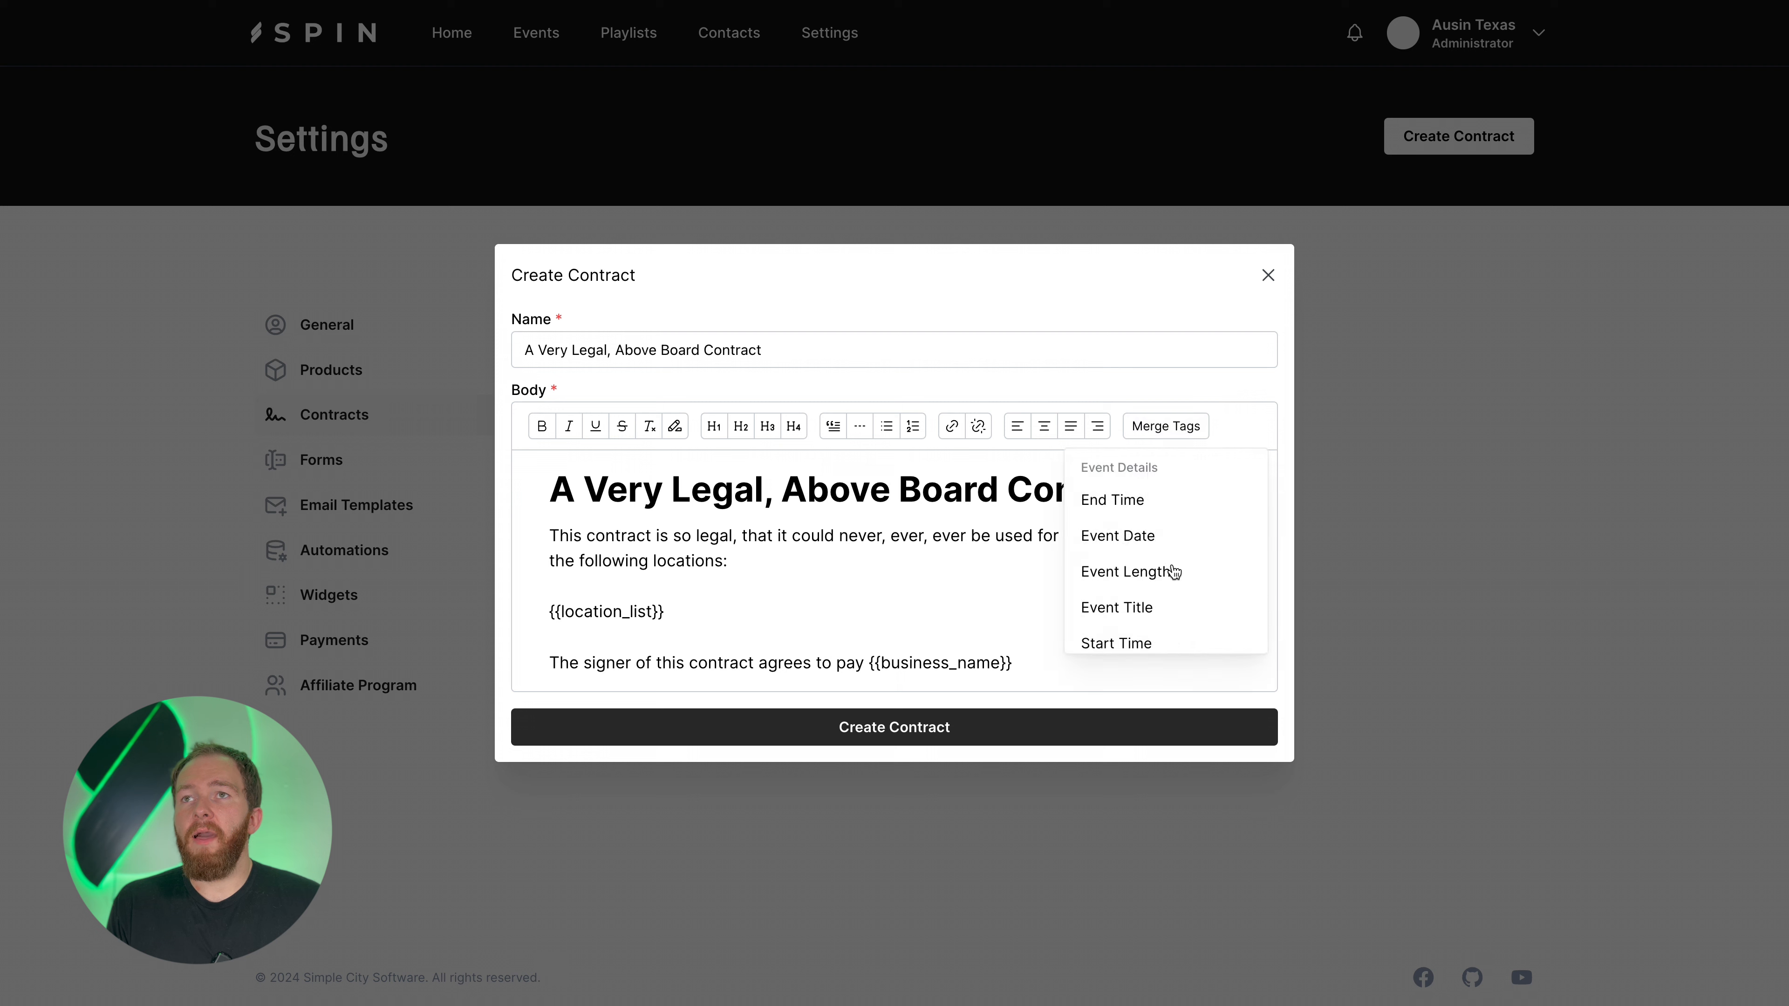
scroll(1190, 627, "down", 5)
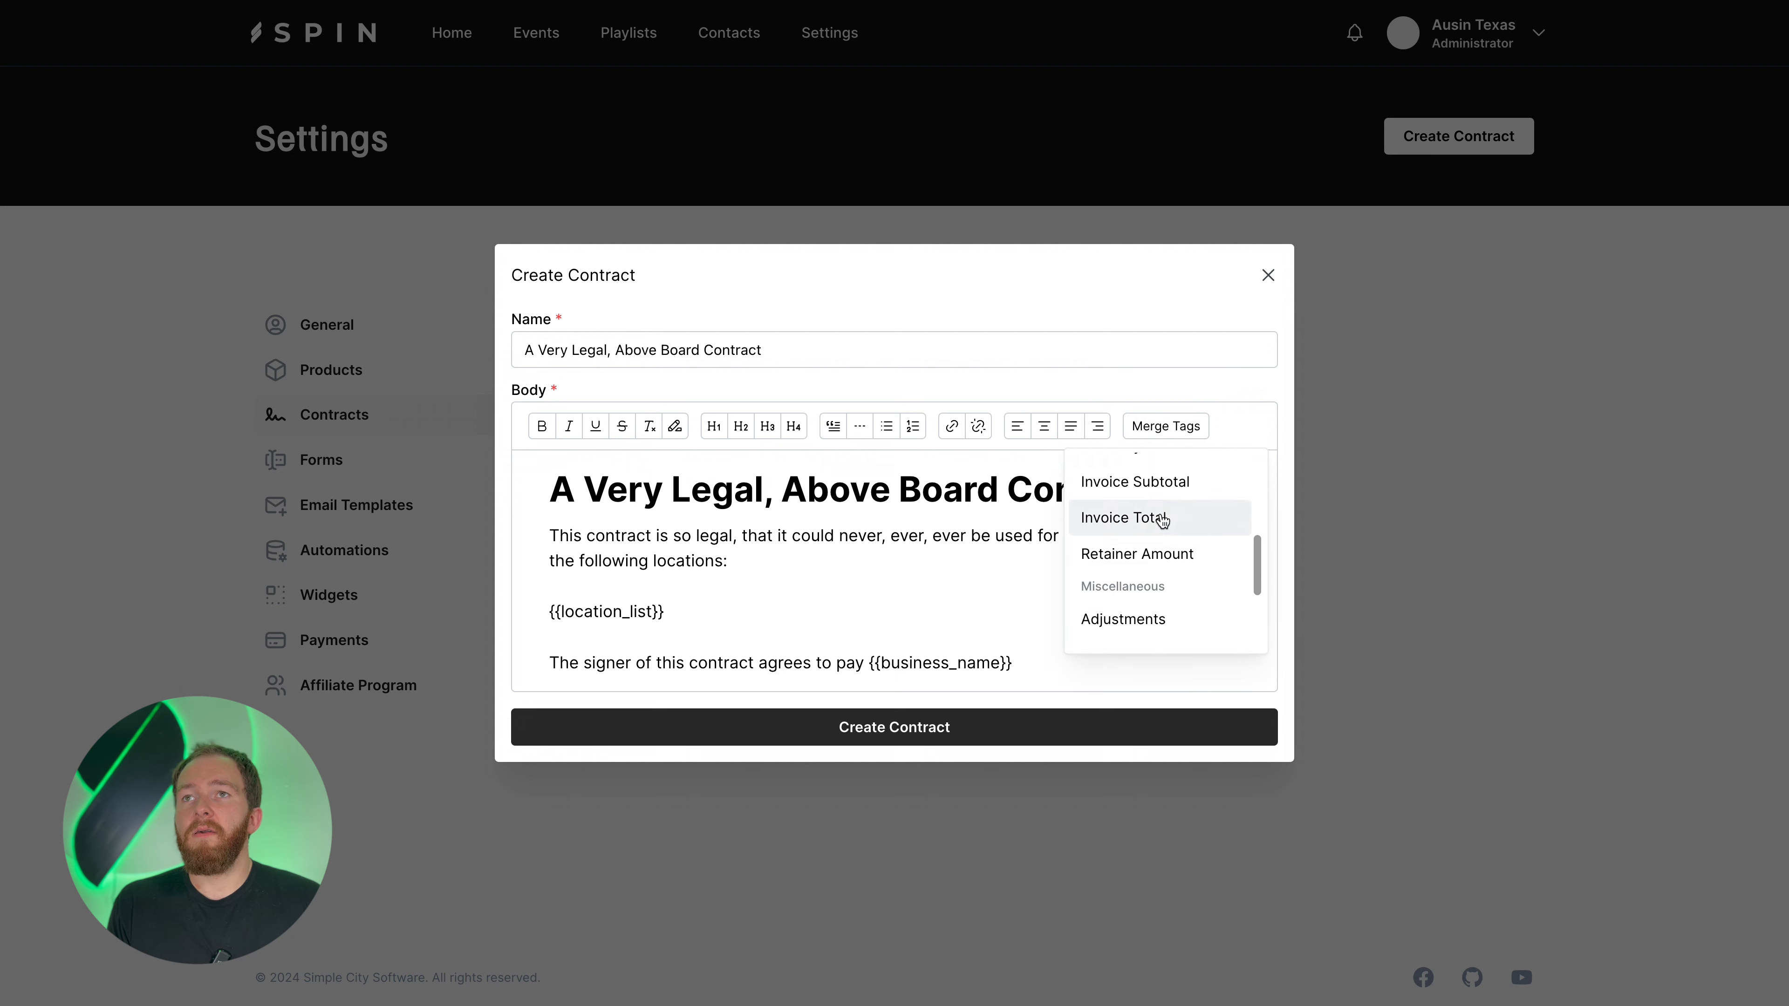
left_click(1158, 520)
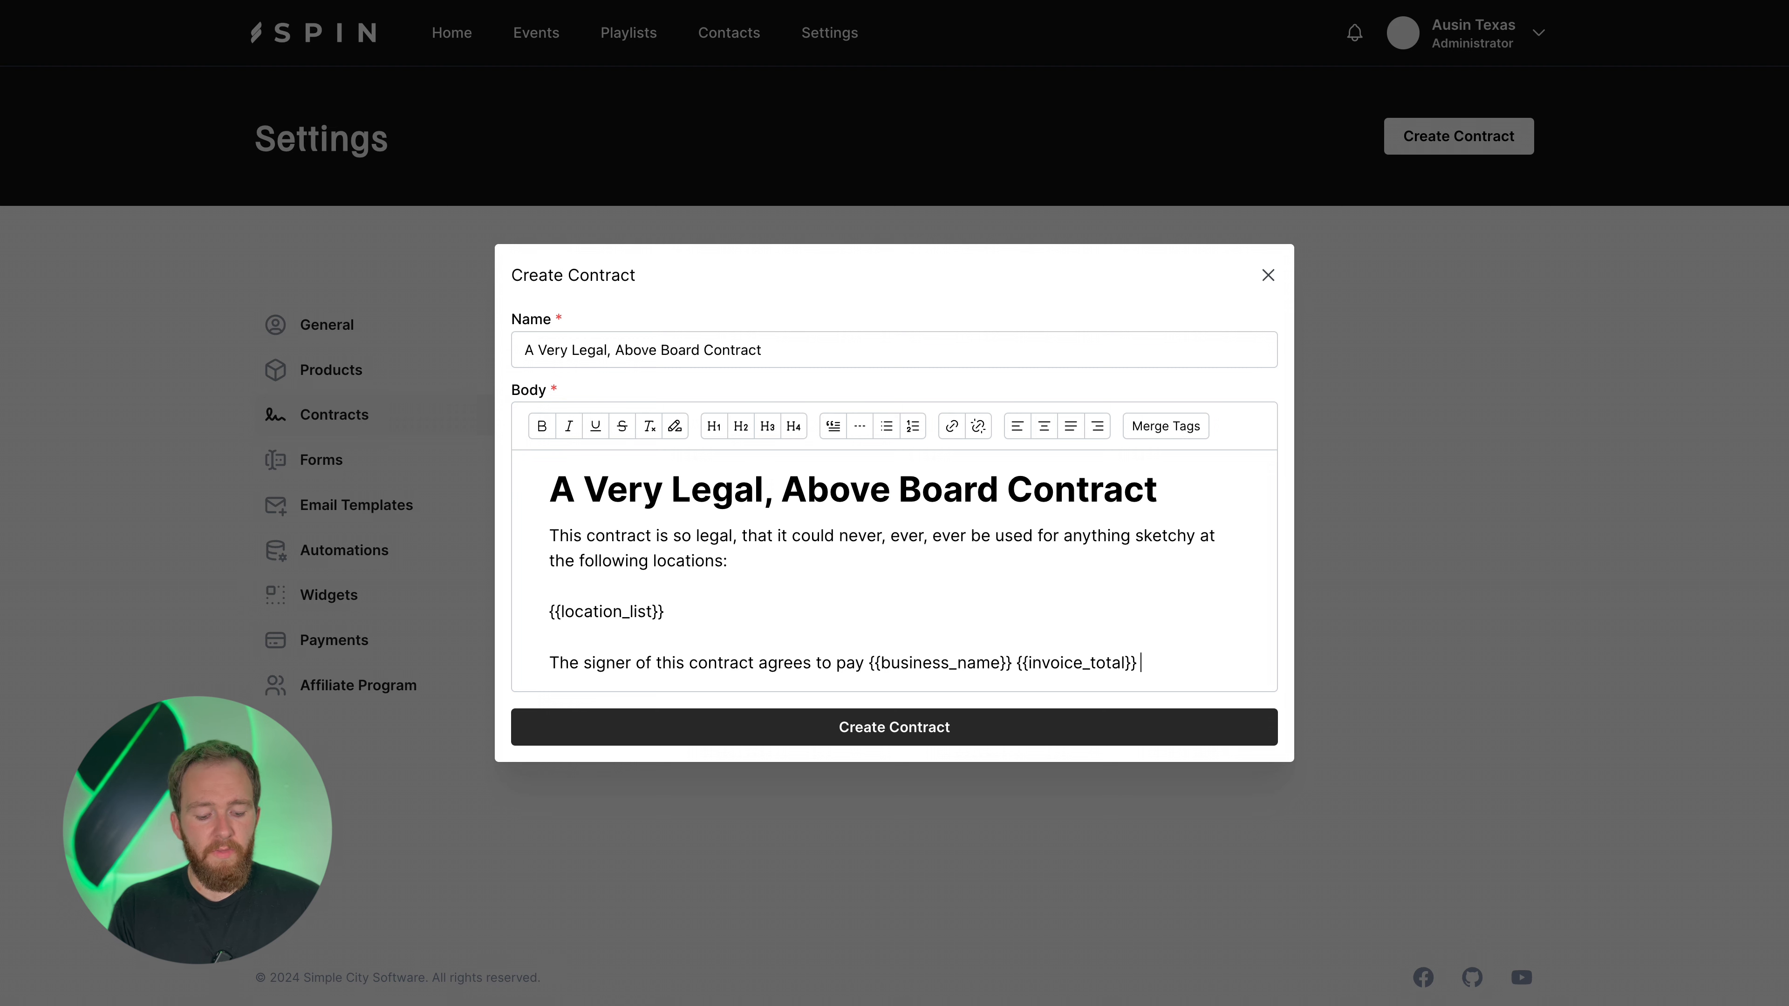
Finish the signer sentence with "for being so cool and above board and legal, etc." and create the contract
type("for being so co")
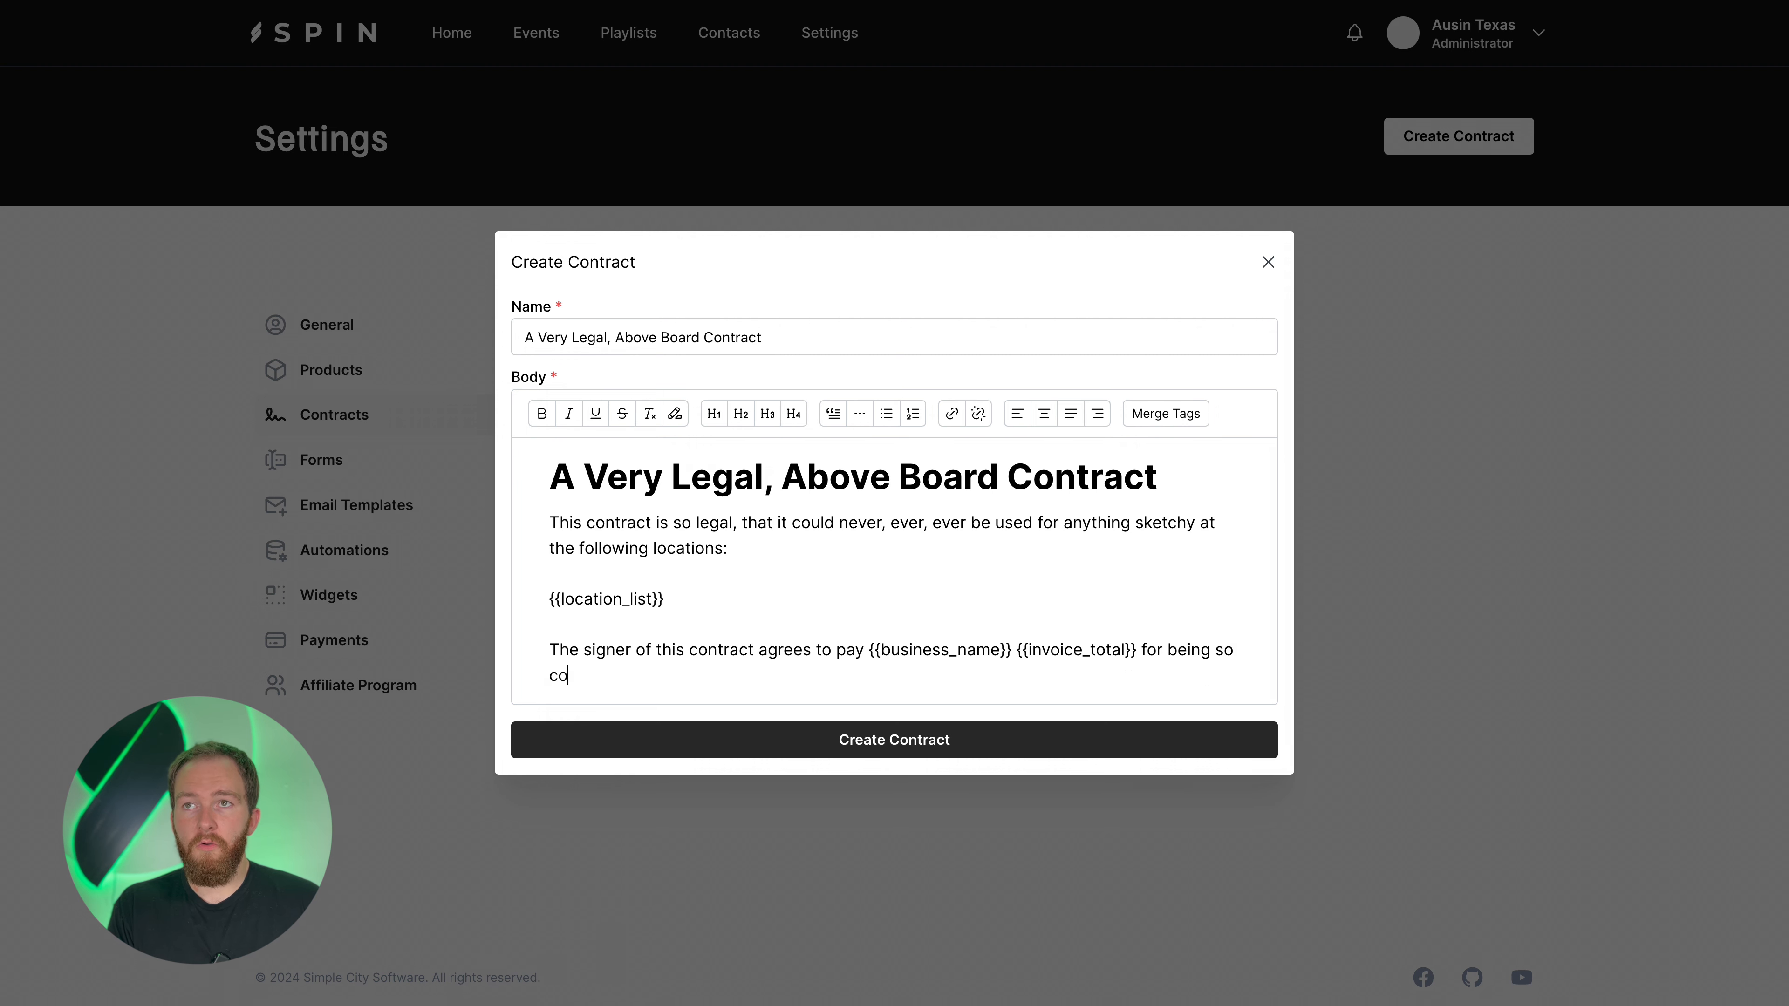
type("ol and abov")
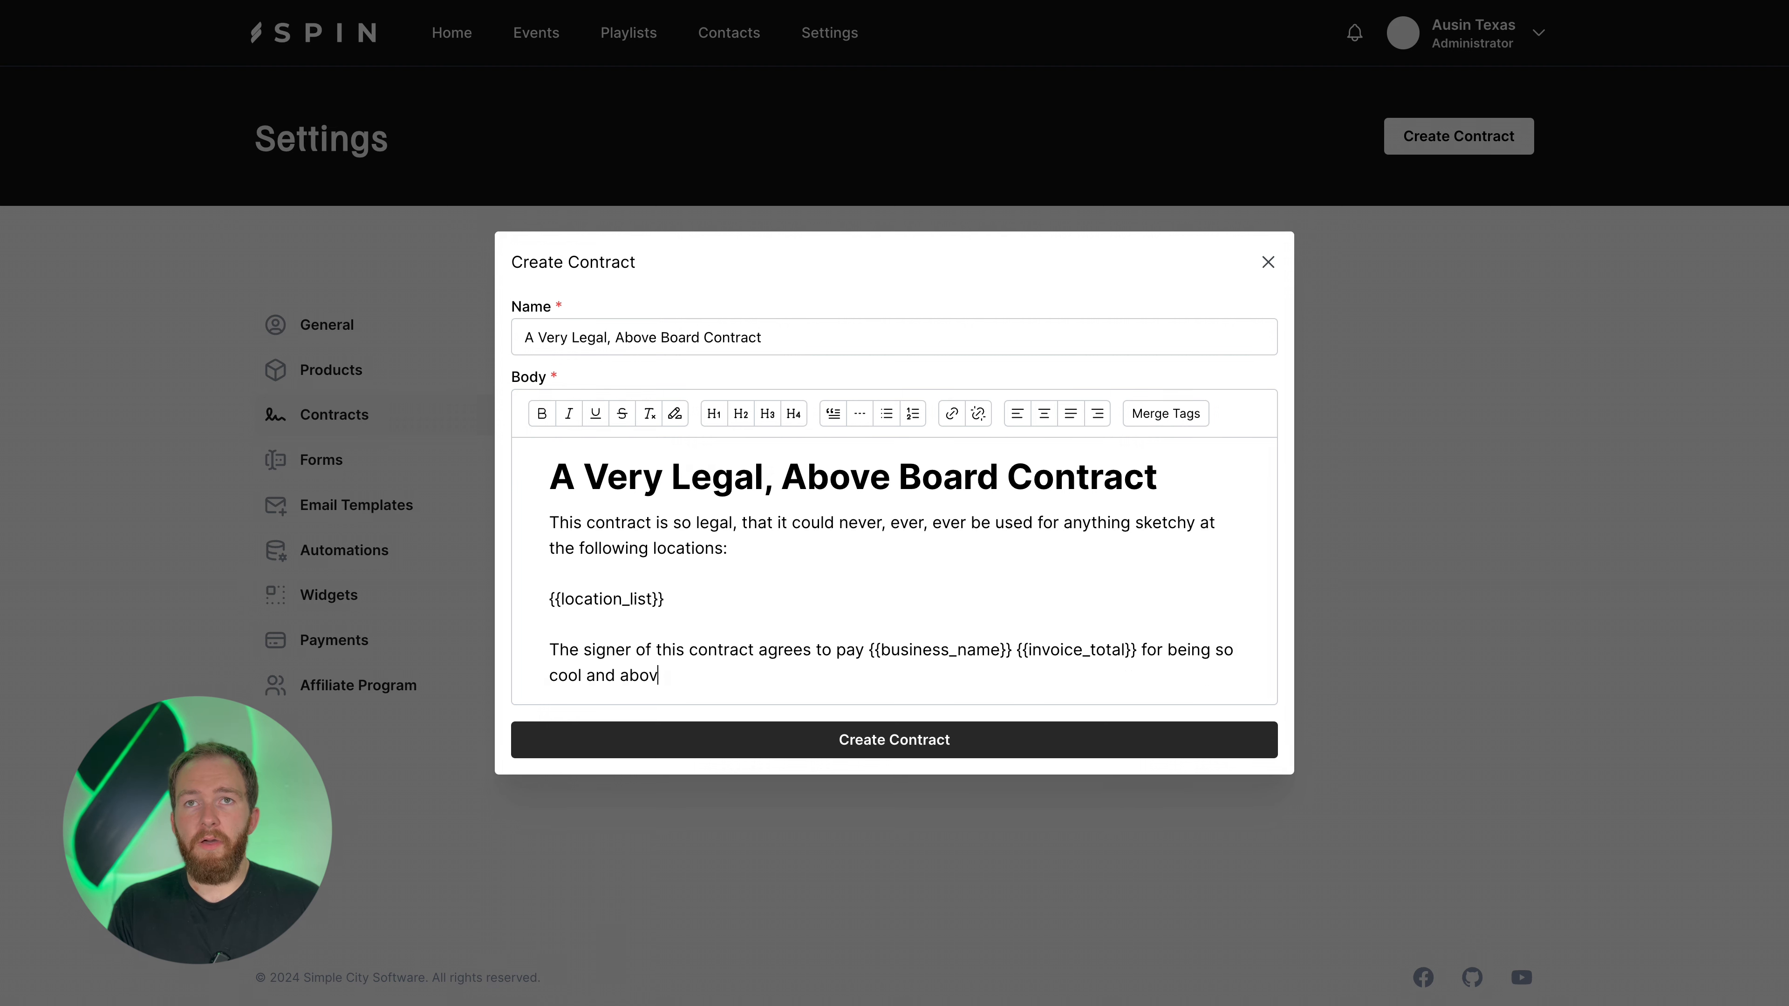
type("e board and legal,")
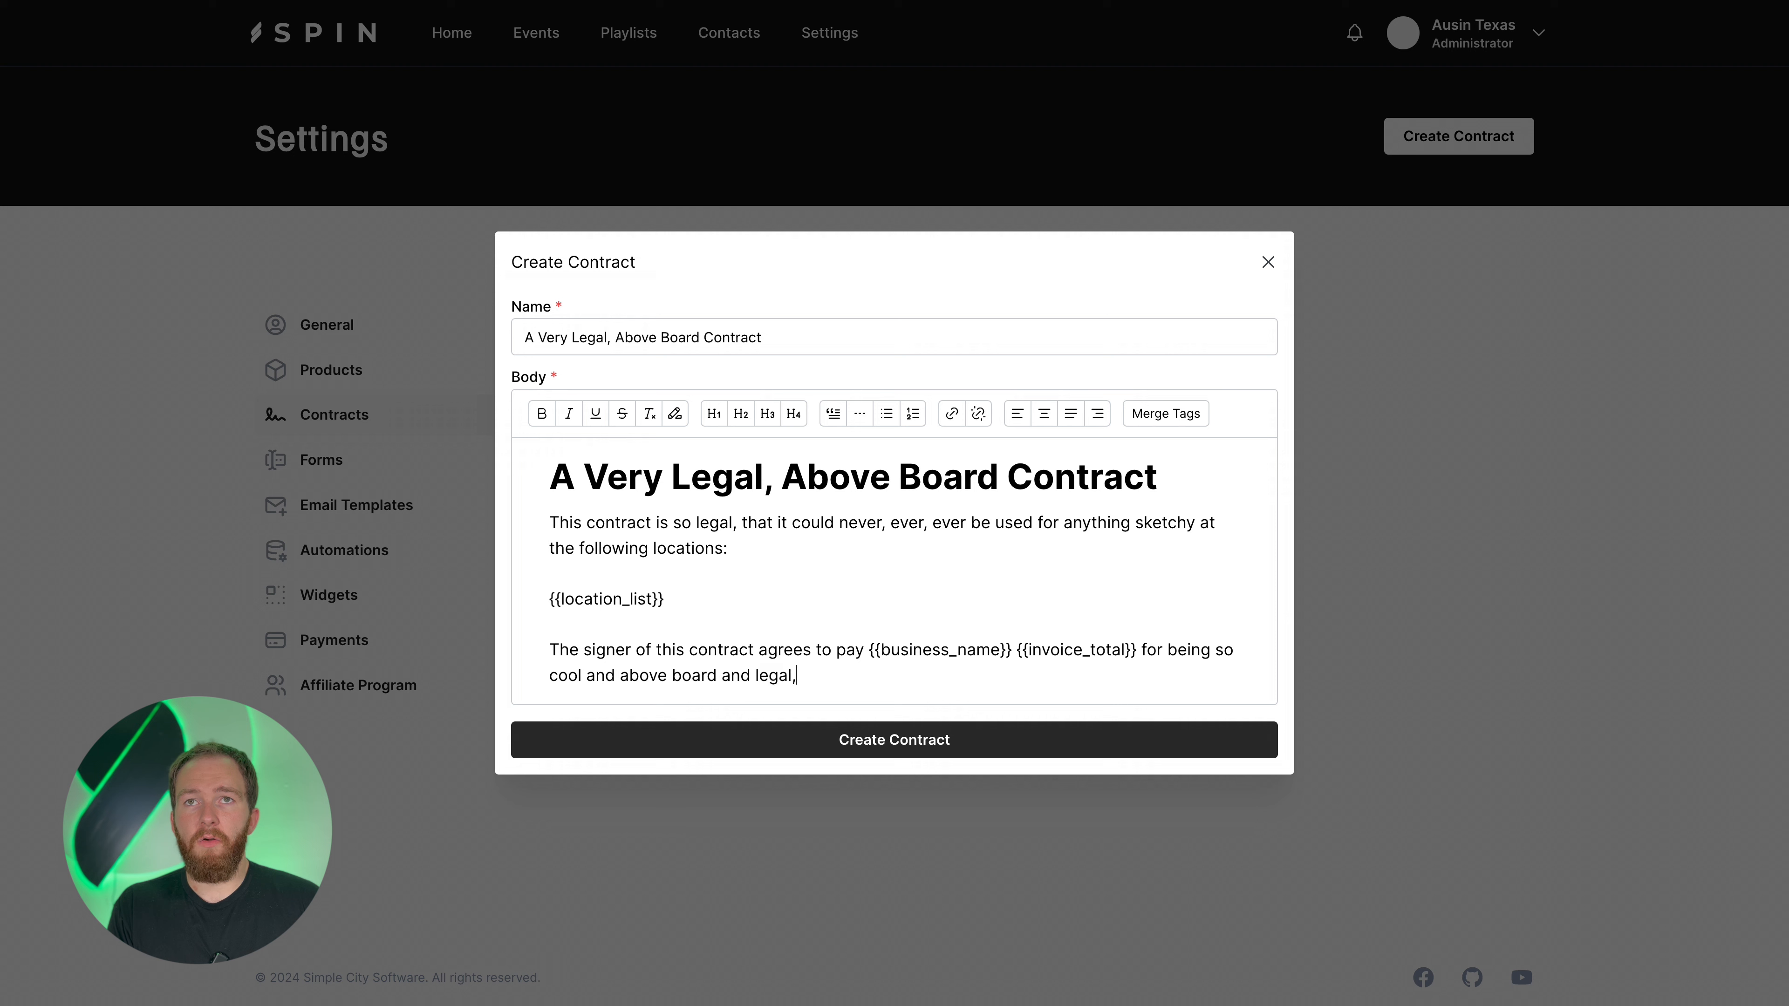
type(" etc.")
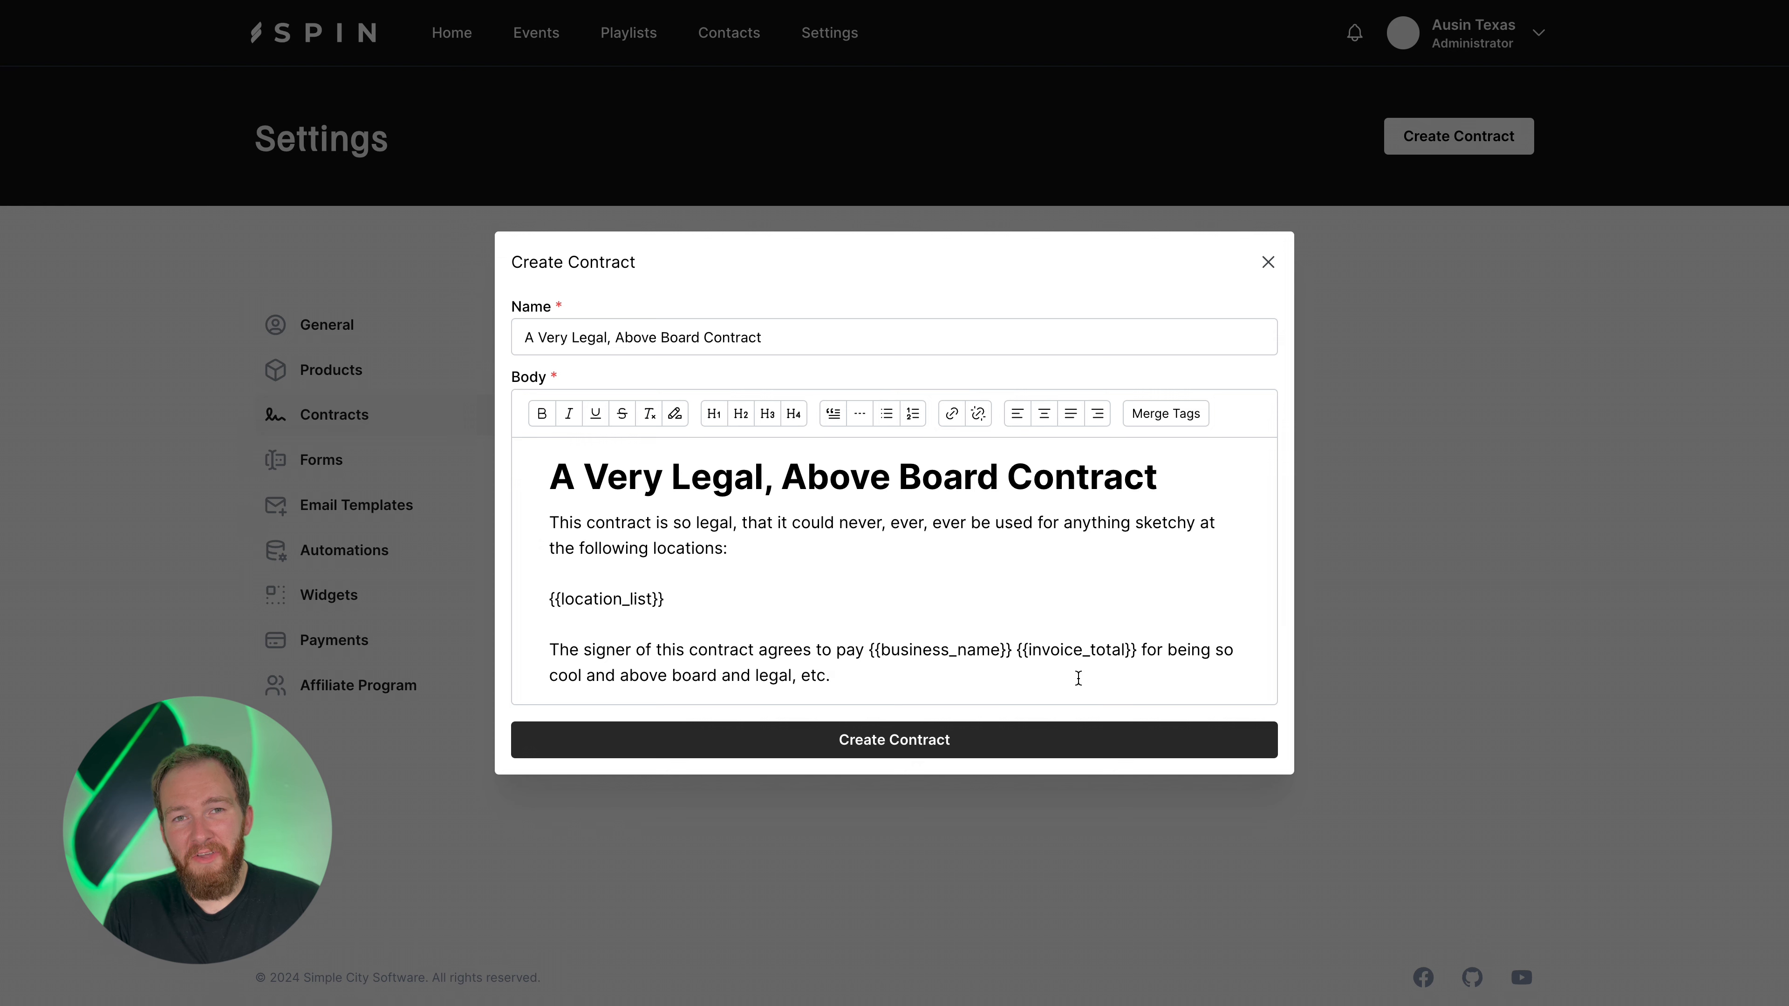
left_click(1067, 734)
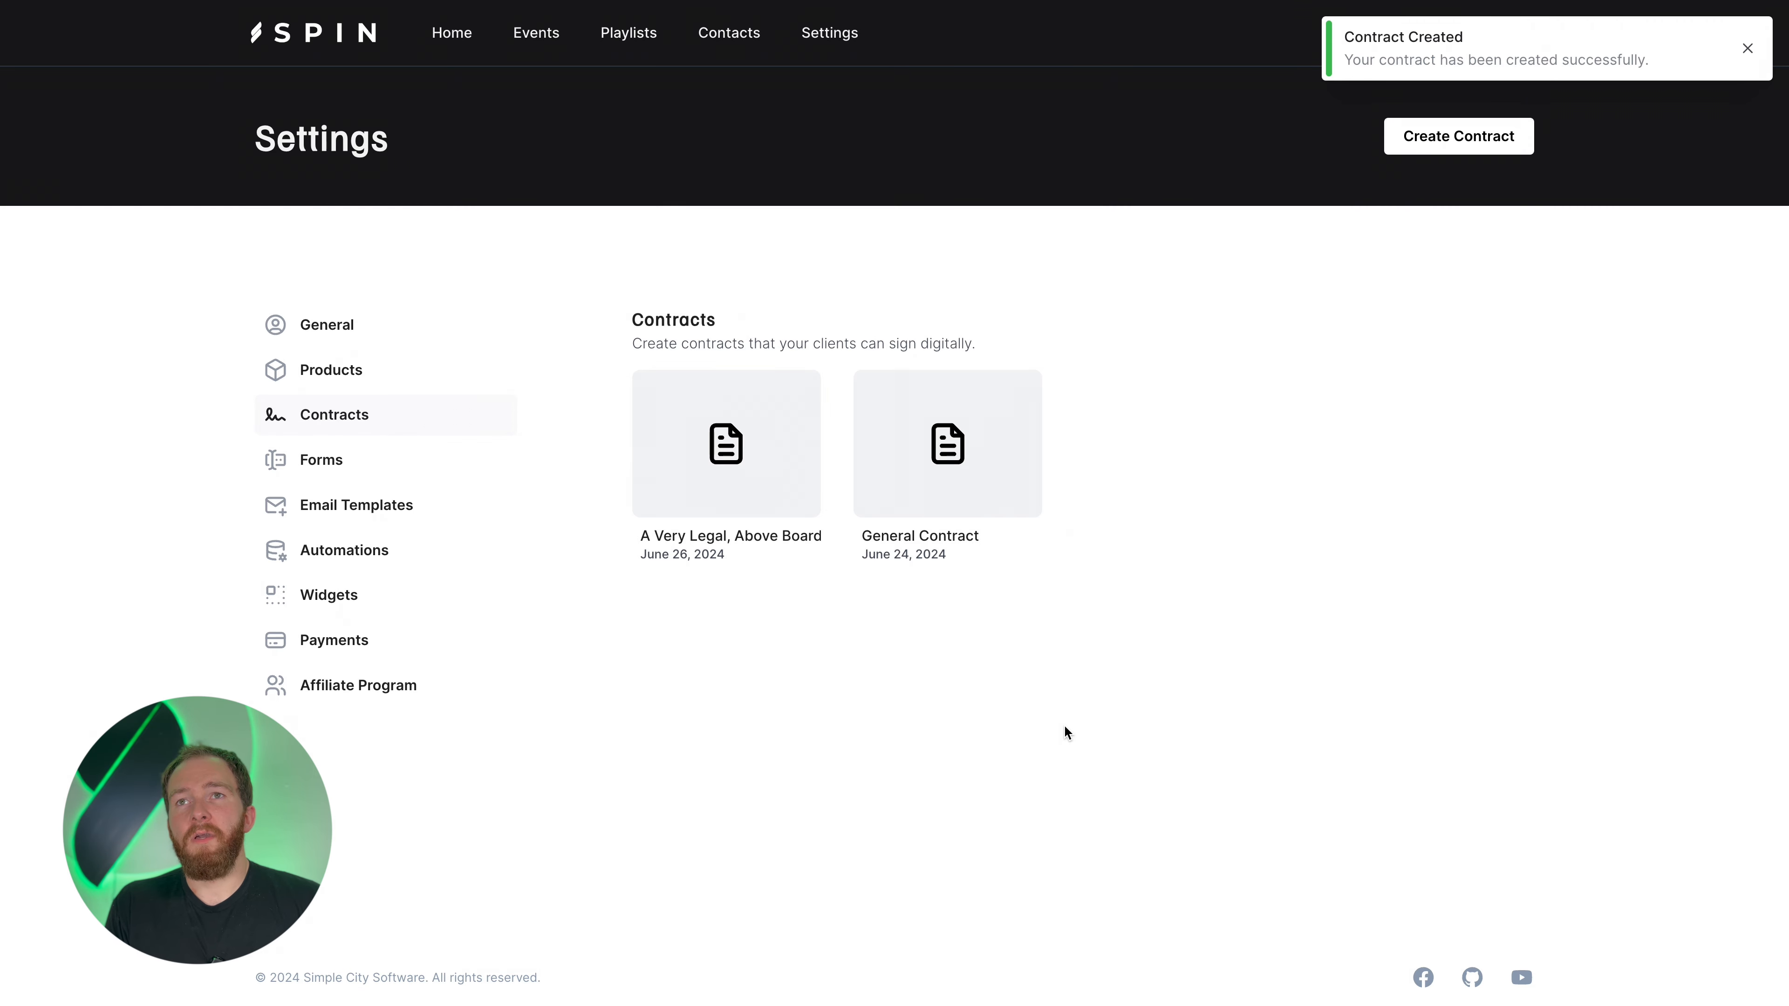
mouse_move(662, 405)
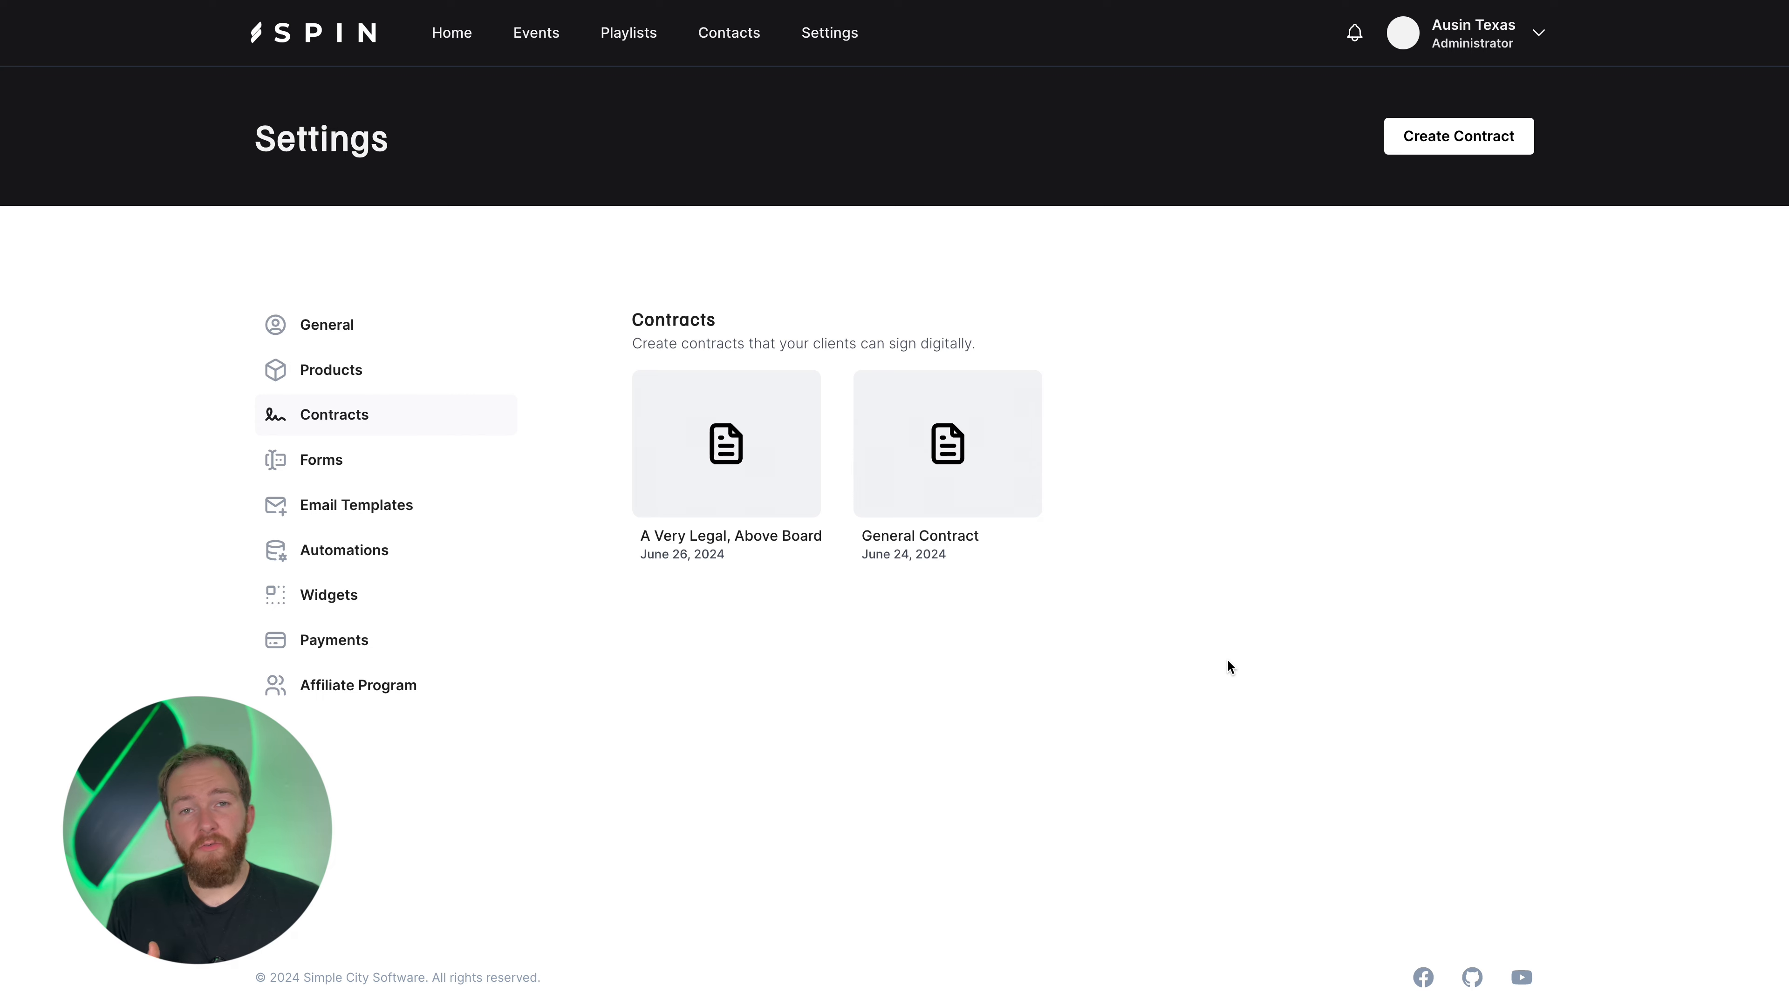
mouse_move(1009, 450)
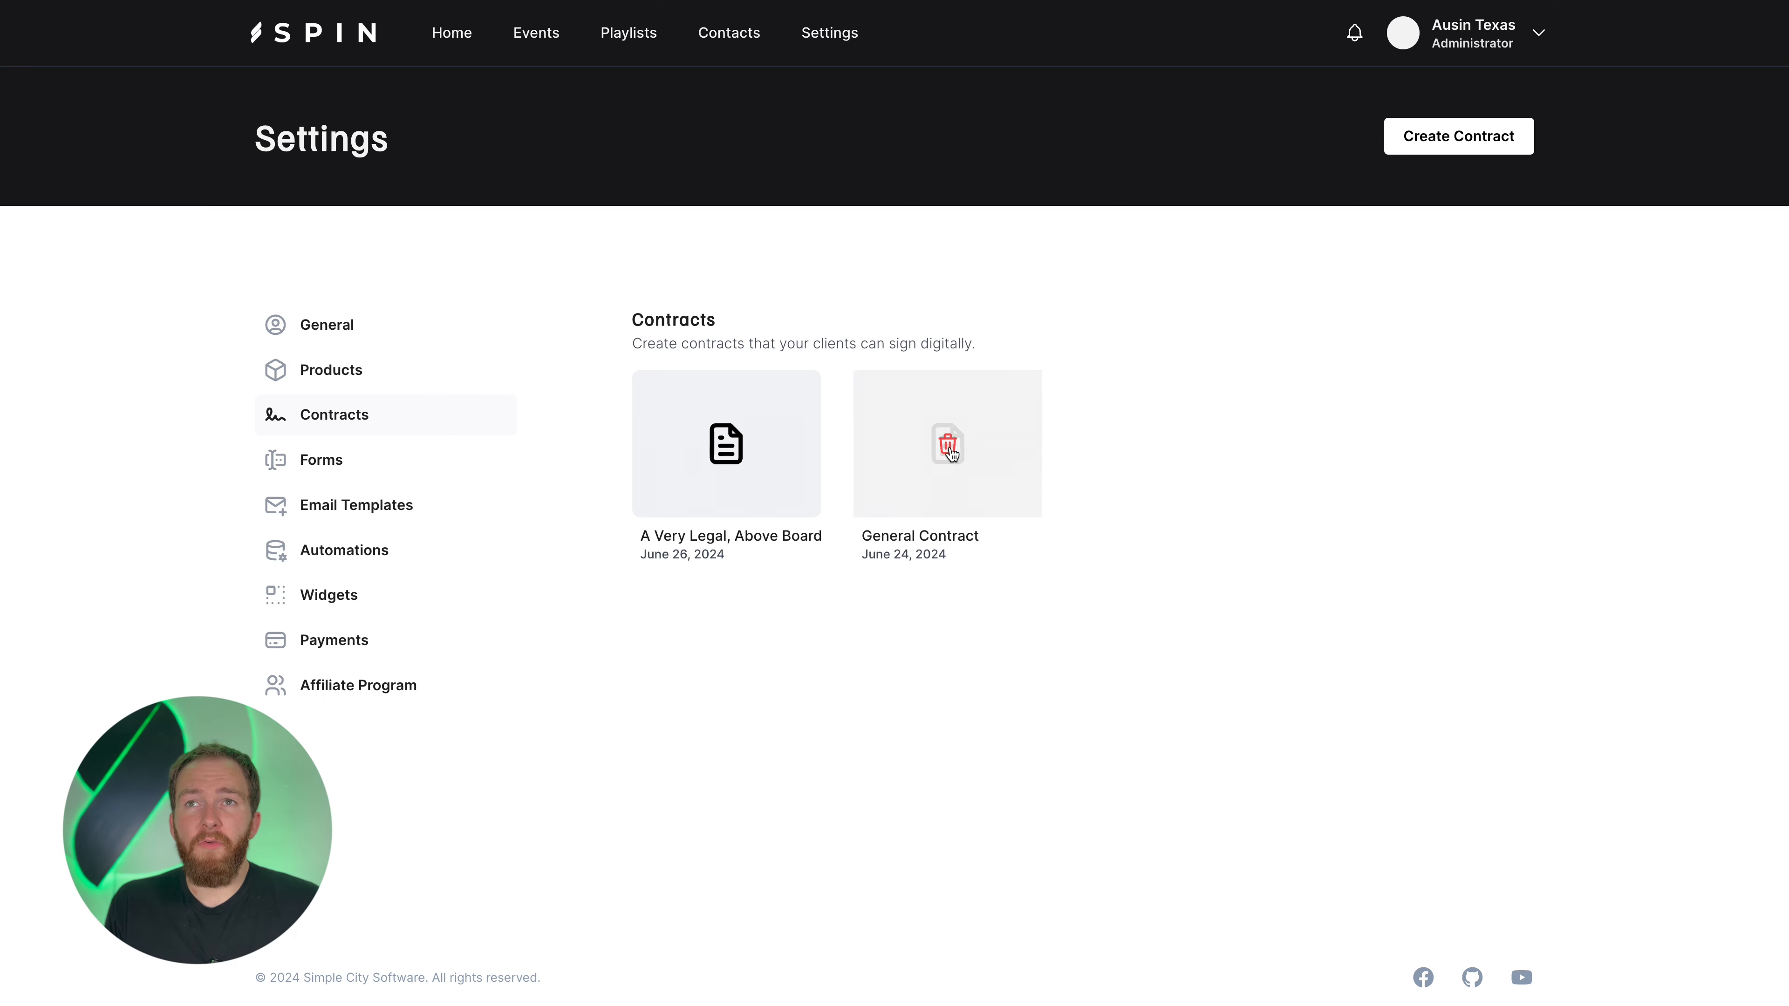
left_click(727, 444)
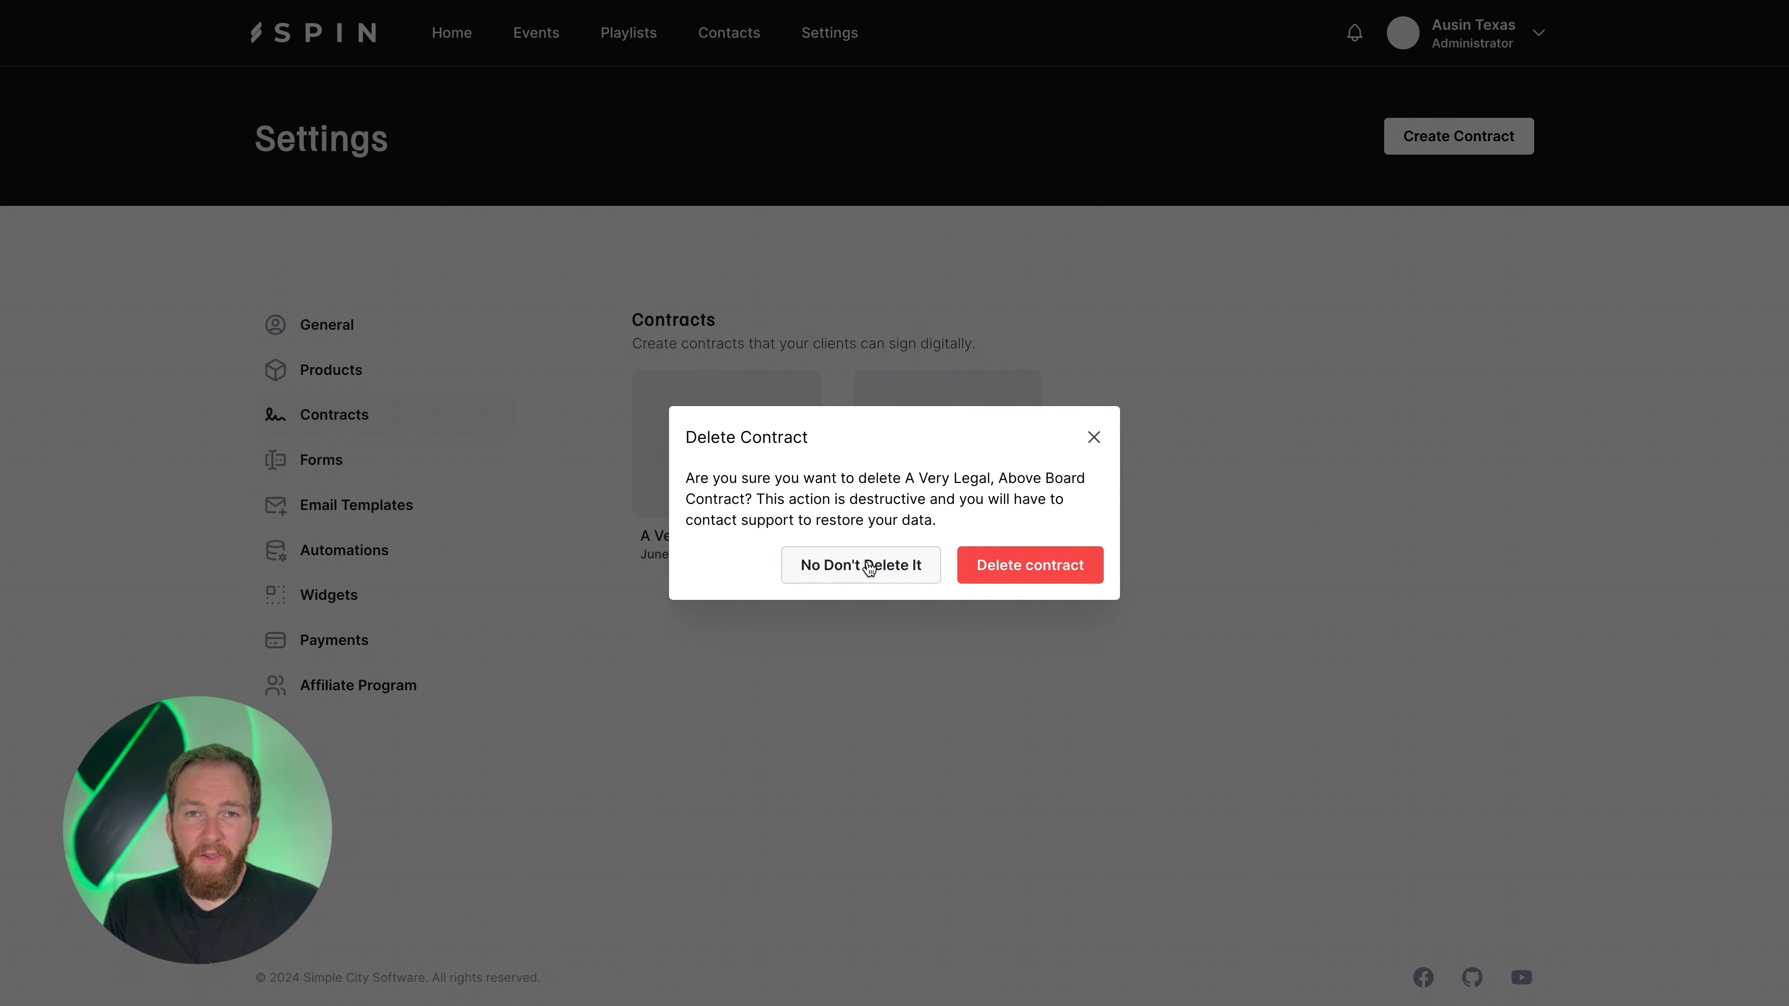
left_click(869, 566)
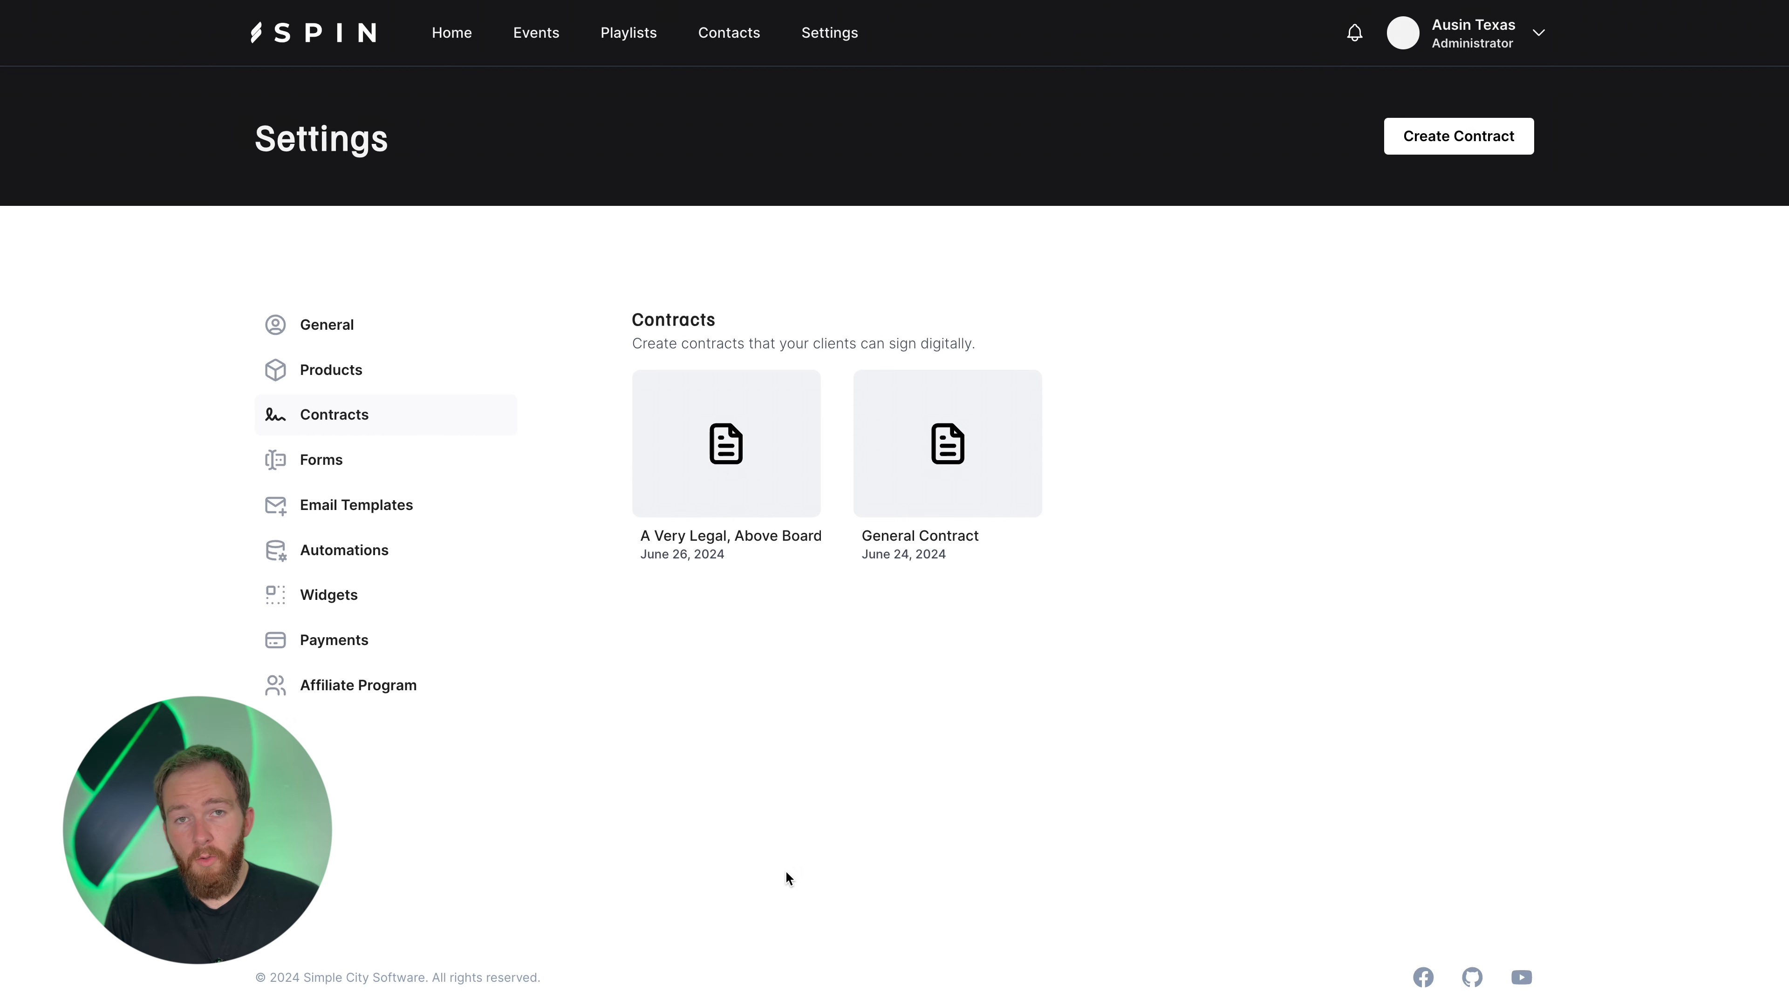